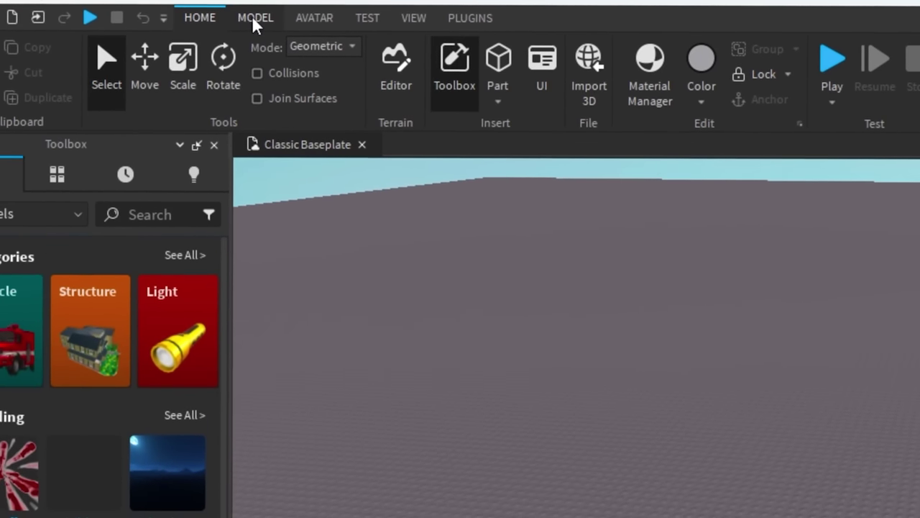
Step: Insert a sphere part onto the baseplate
left_click(253, 18)
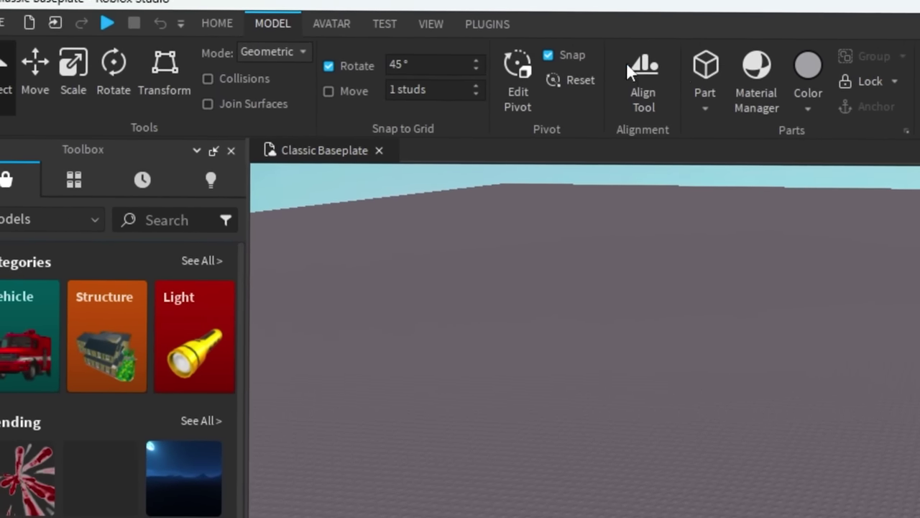
left_click(464, 103)
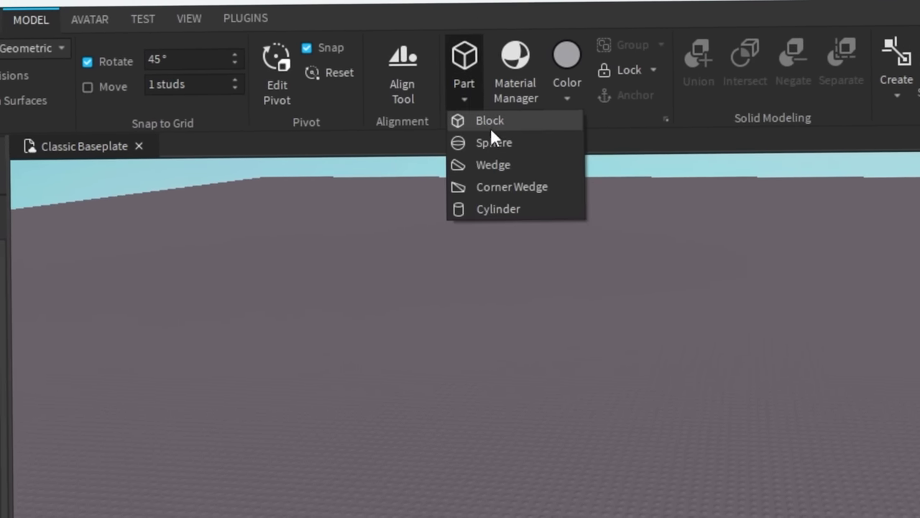
left_click(528, 158)
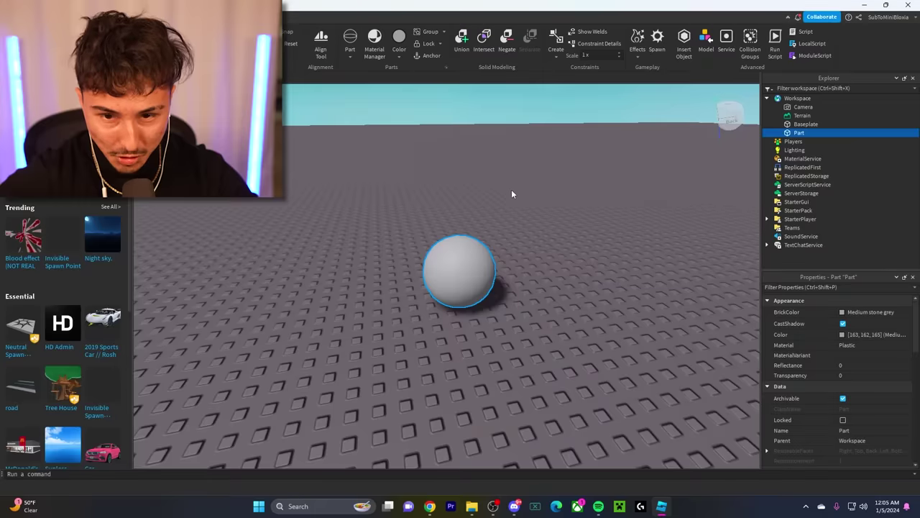
right_click_drag(511, 189, 497, 225)
Step: Select the baseplate, focus the view on it and activate the Scale tool for resizing it
left_click(495, 222)
key("f")
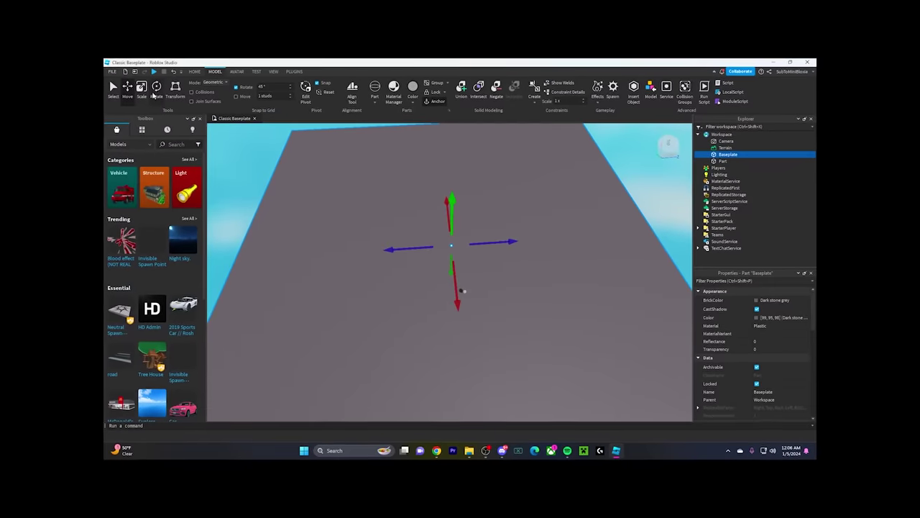
key("ctrl+3")
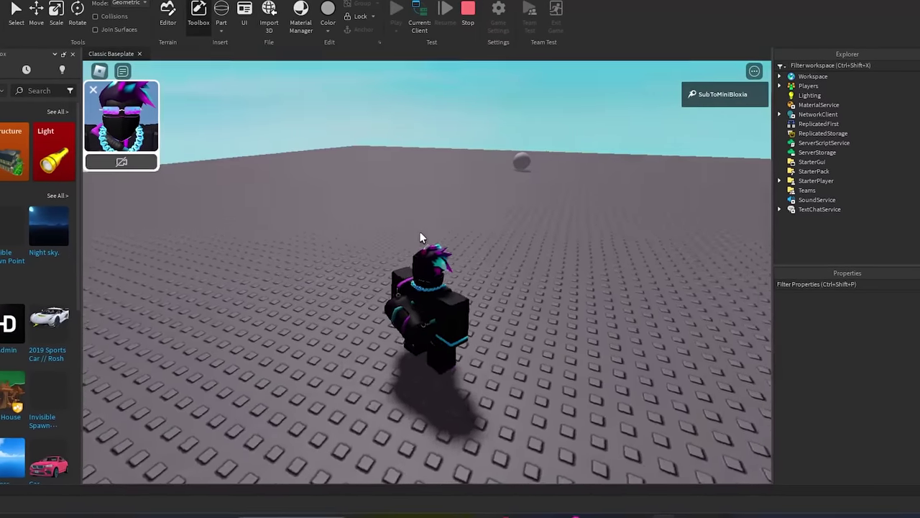
Step: Play-test by walking the character to the sphere and pushing it around the baseplate
key("w")
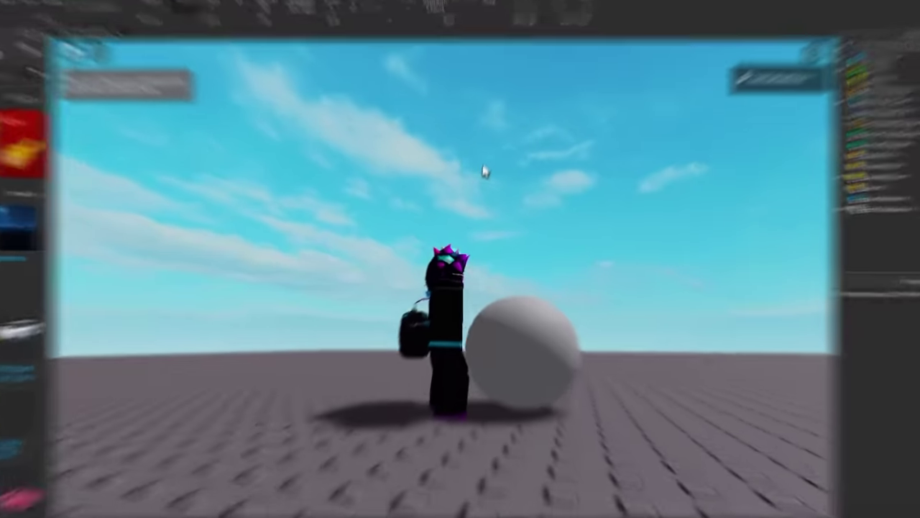
right_click_drag(485, 171, 485, 172)
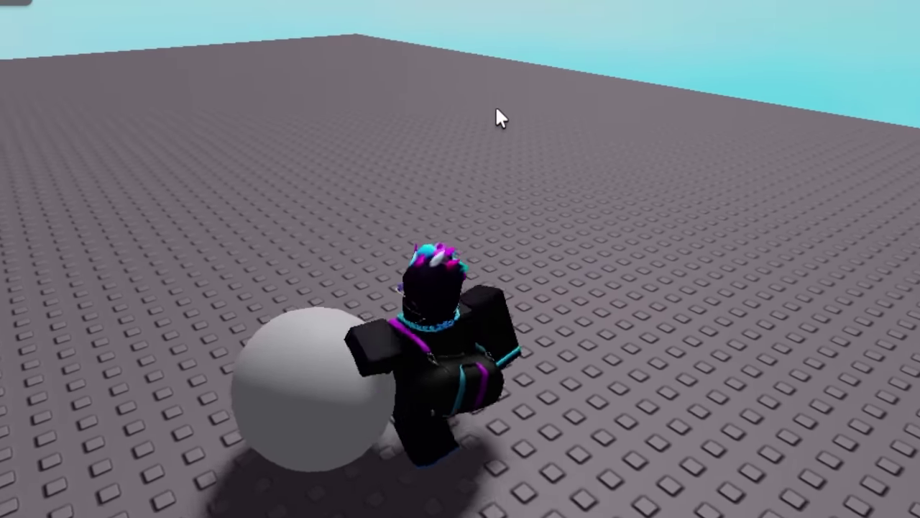
key("s")
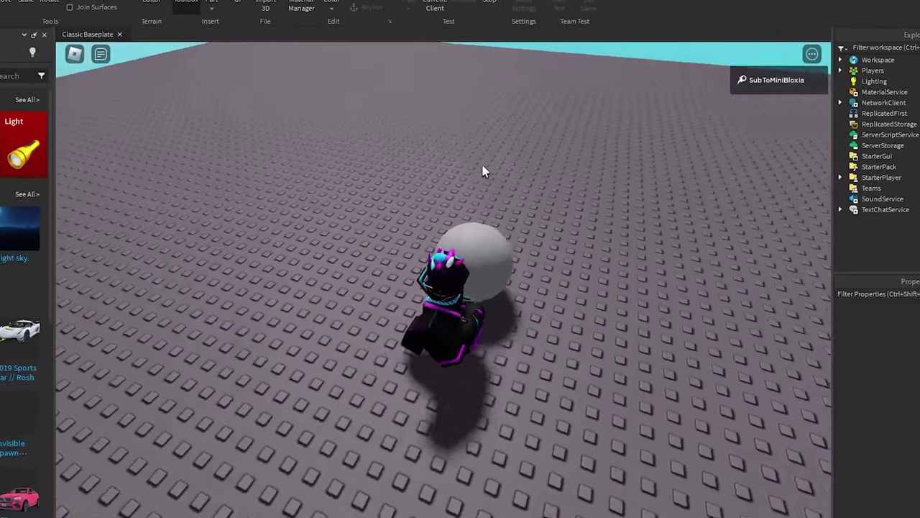
key("s")
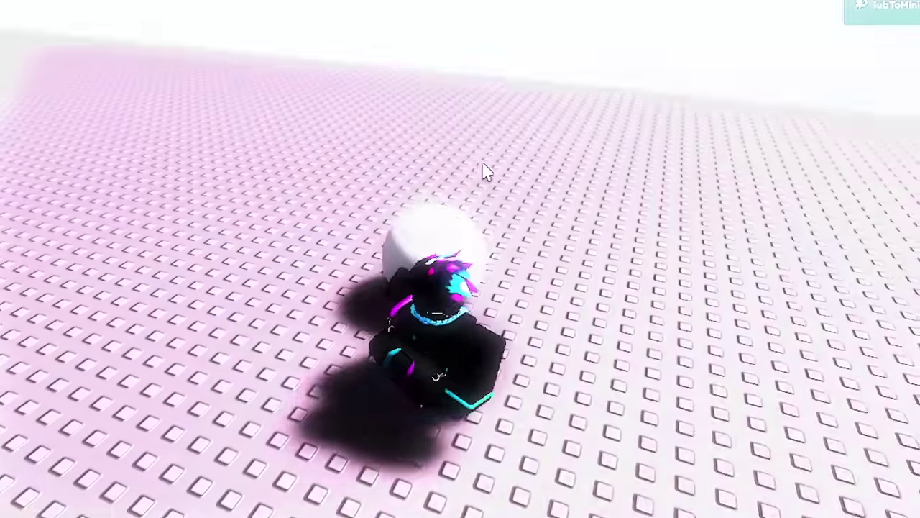
key("s")
key("s")
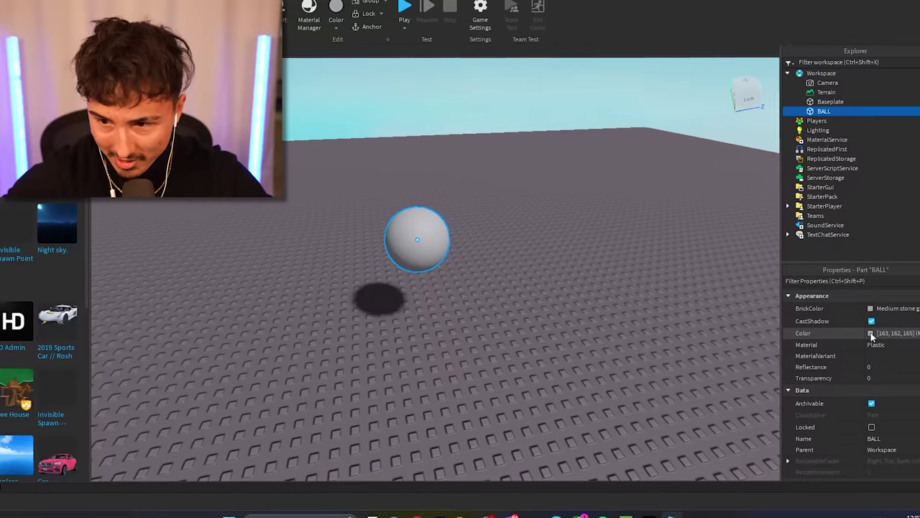
Step: Set the color of the BALL part to red (255, 0, 0)
left_click(872, 335)
left_click_drag(359, 134, 616, 165)
left_click(600, 222)
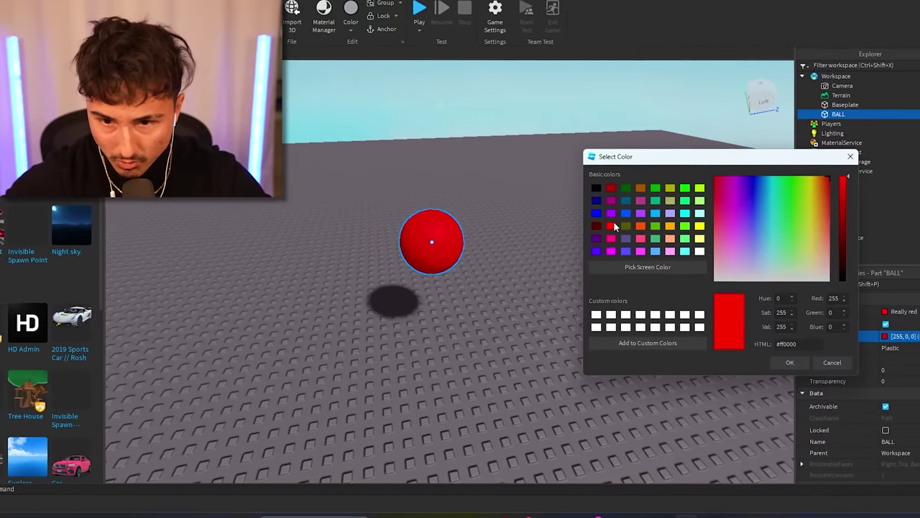
left_click(789, 363)
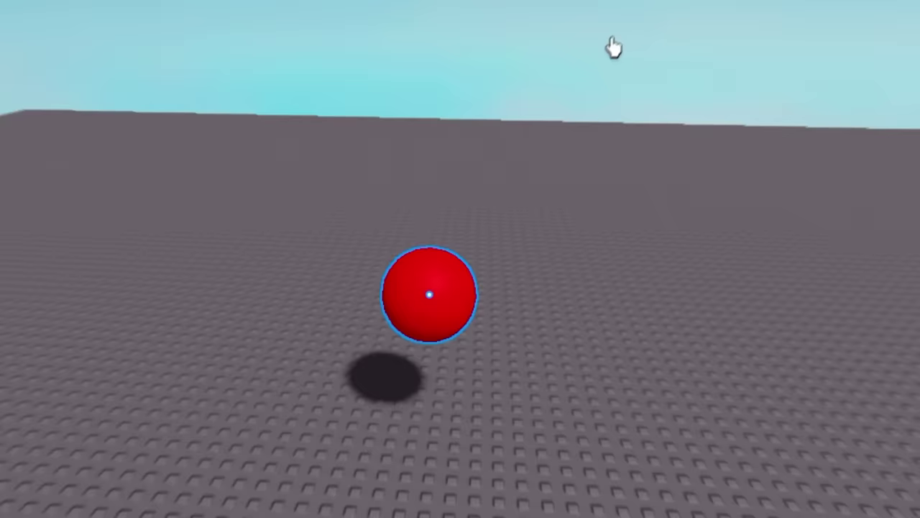
Step: Add a block part at the edge of the baseplate and stretch it along that whole edge
scroll(553, 94, "down", 5)
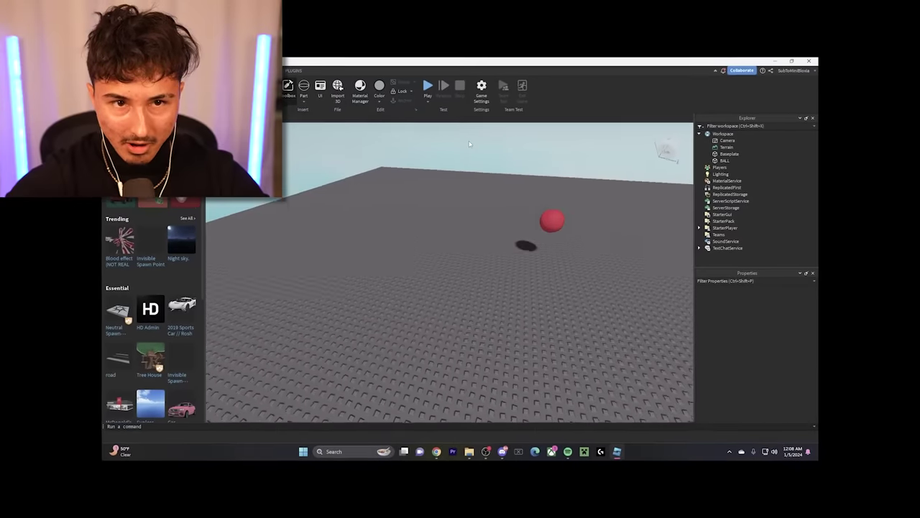
right_click_drag(325, 8, 325, 9)
right_click_drag(348, 135, 348, 135)
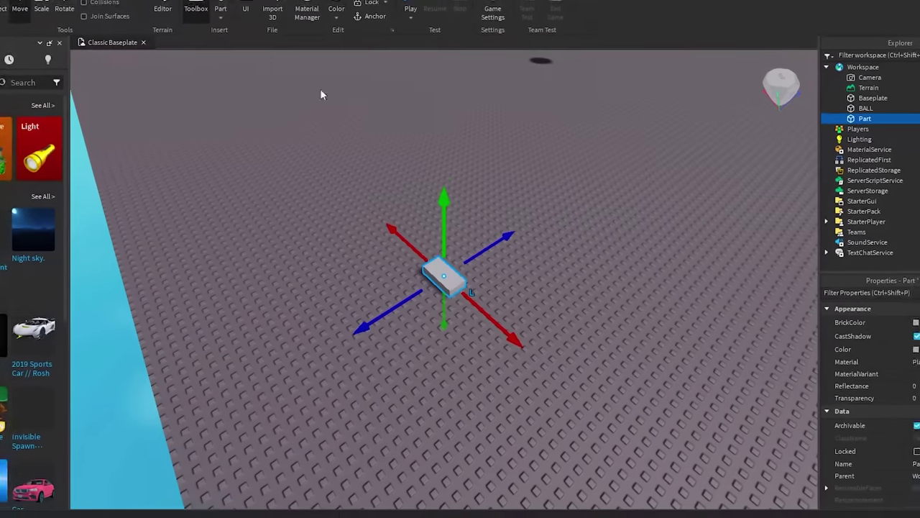
right_click_drag(320, 92, 487, 277)
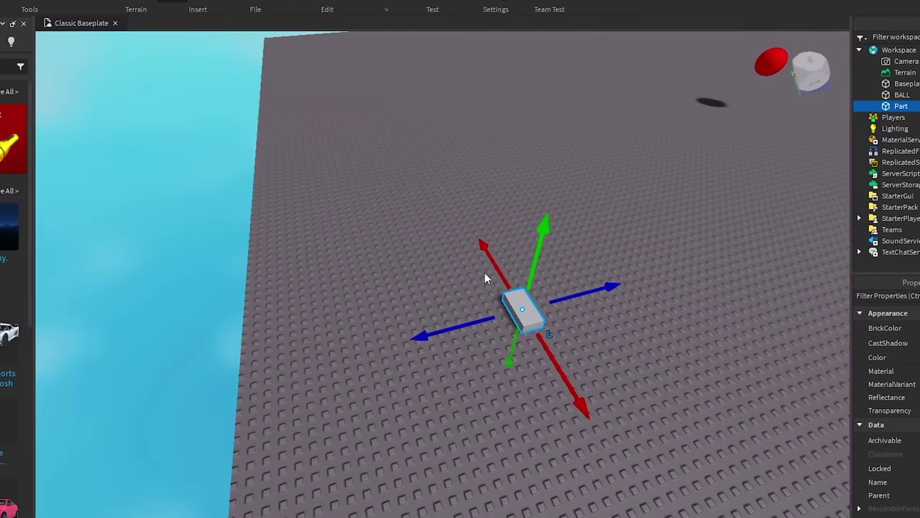
right_click_drag(216, 404, 467, 294)
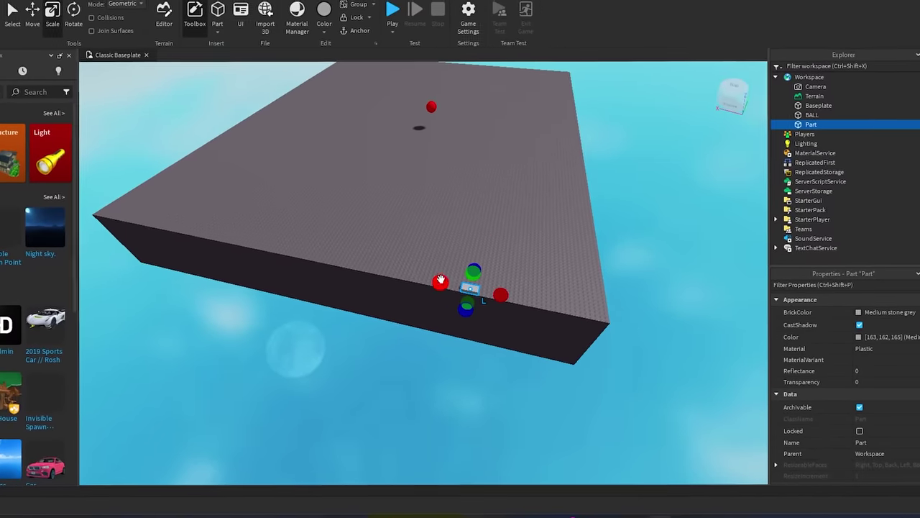
left_click_drag(441, 279, 84, 208)
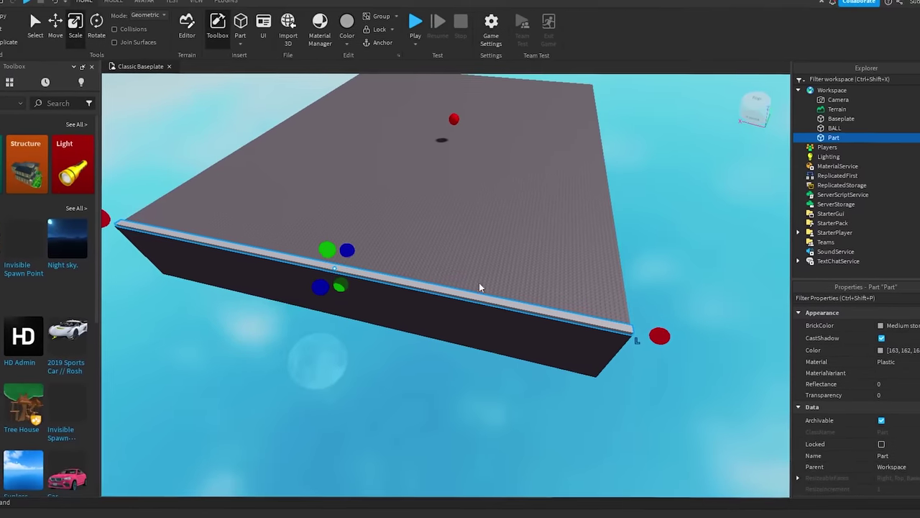
Step: Move the second wall across the baseplate and align it flush with the opposite edge
right_click_drag(346, 242, 497, 205)
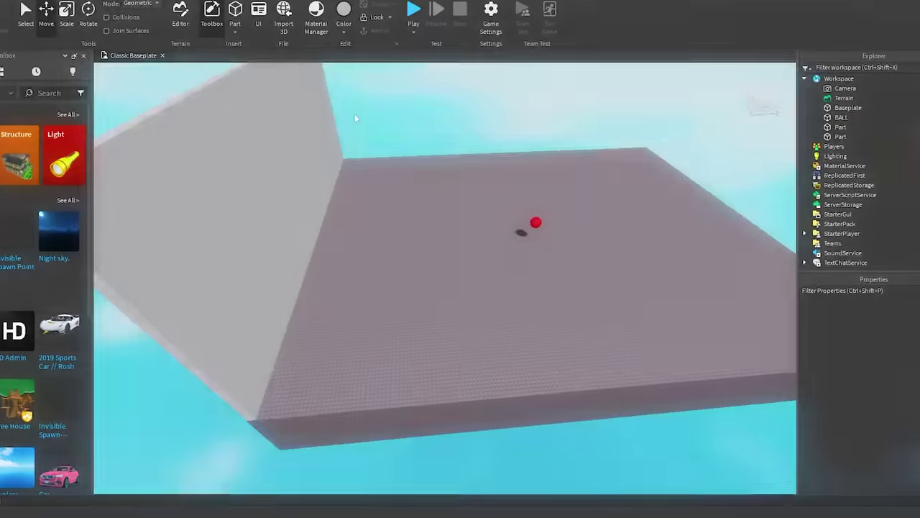
key("ctrl+2")
left_click_drag(402, 128, 661, 155)
right_click_drag(743, 117, 441, 236)
scroll(541, 226, "up", 2)
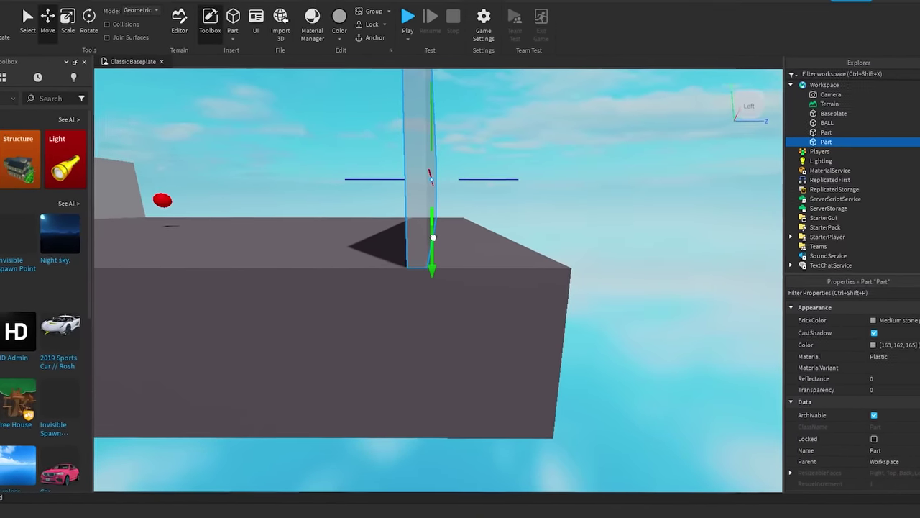
left_click_drag(476, 173, 543, 182)
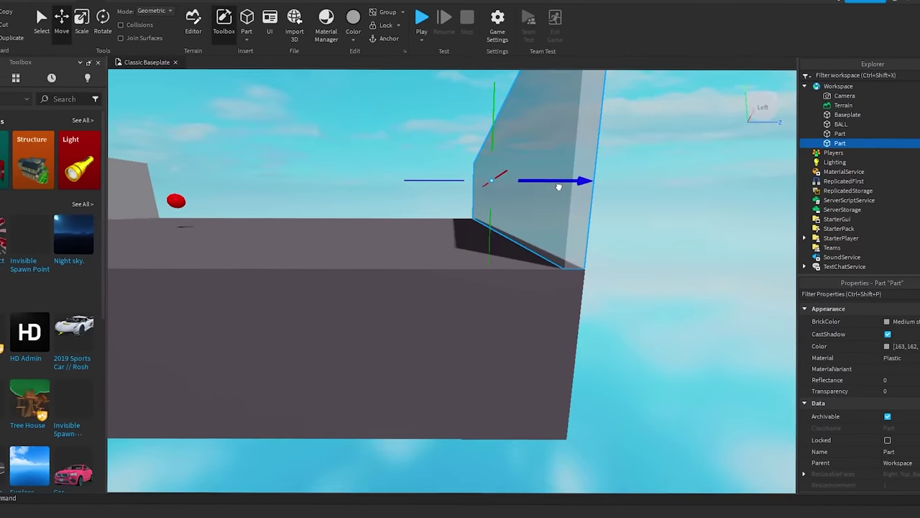
Step: Check how the walls line up with the edges and corners of the baseplate
right_click_drag(558, 187, 554, 222)
left_click(591, 215)
right_click_drag(396, 185, 423, 207)
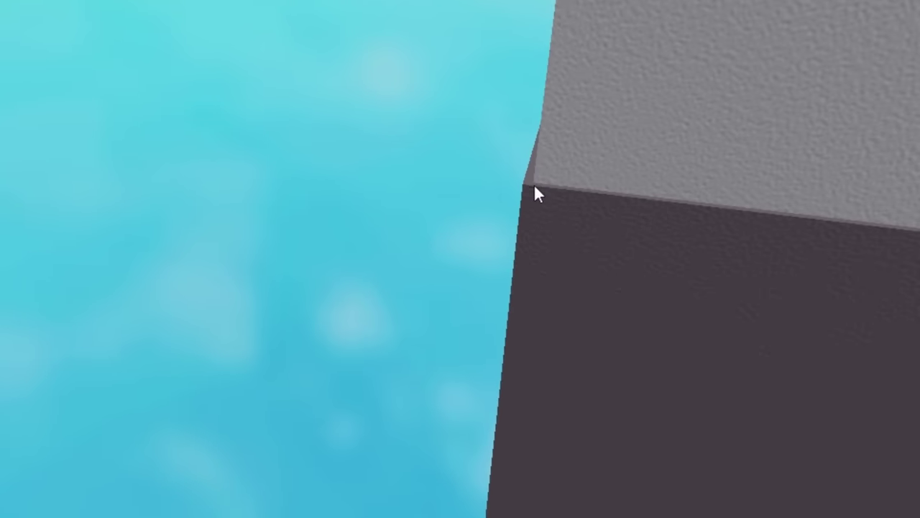
right_click_drag(534, 187, 489, 165)
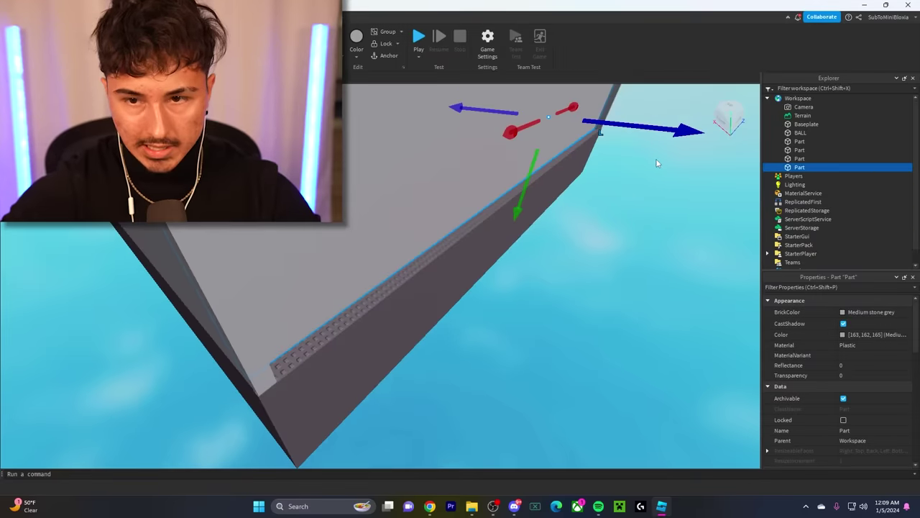
right_click_drag(667, 166, 667, 165)
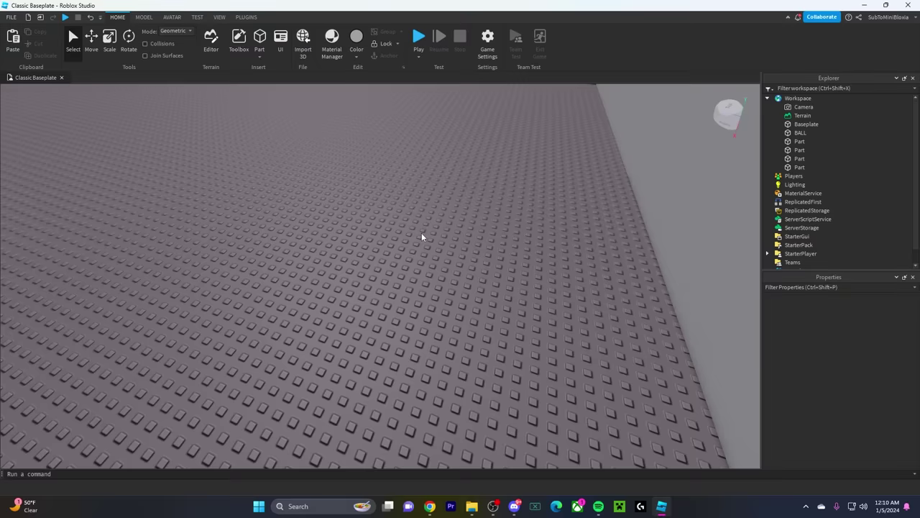
Step: Select the baseplate and try out the Metal, Ice and Neon materials on it
right_click_drag(421, 236, 494, 247)
scroll(495, 247, "down", 5)
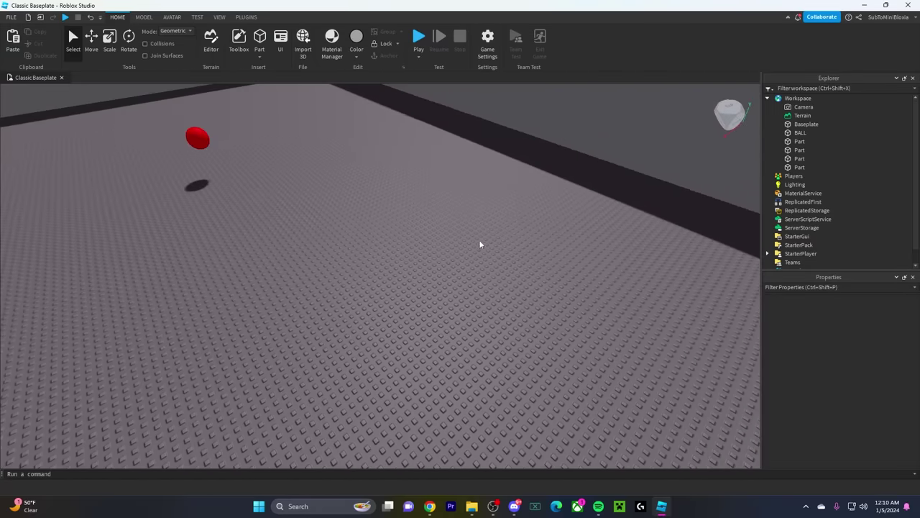
left_click(806, 124)
left_click(851, 345)
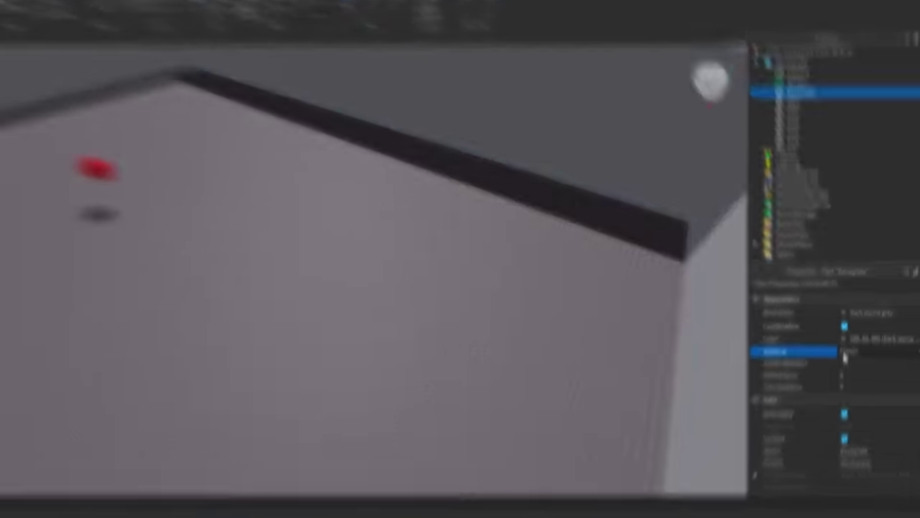
left_click(701, 397)
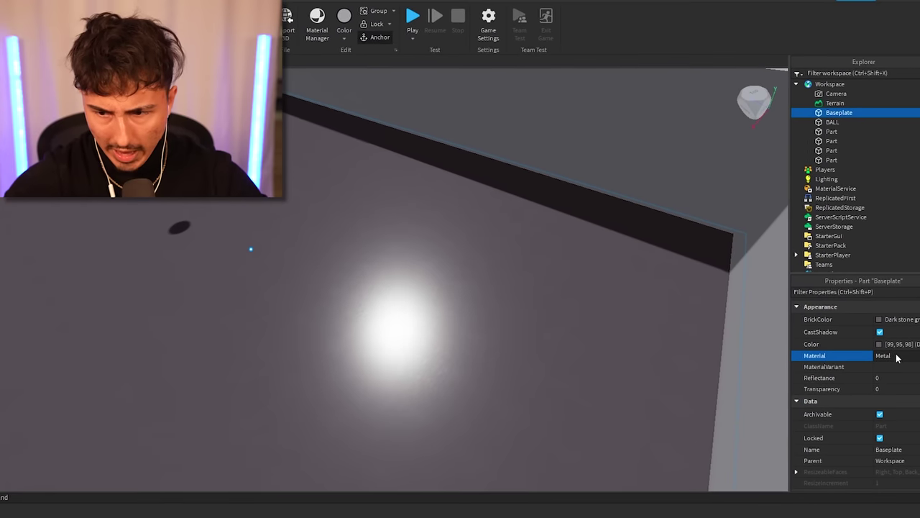
left_click(701, 247)
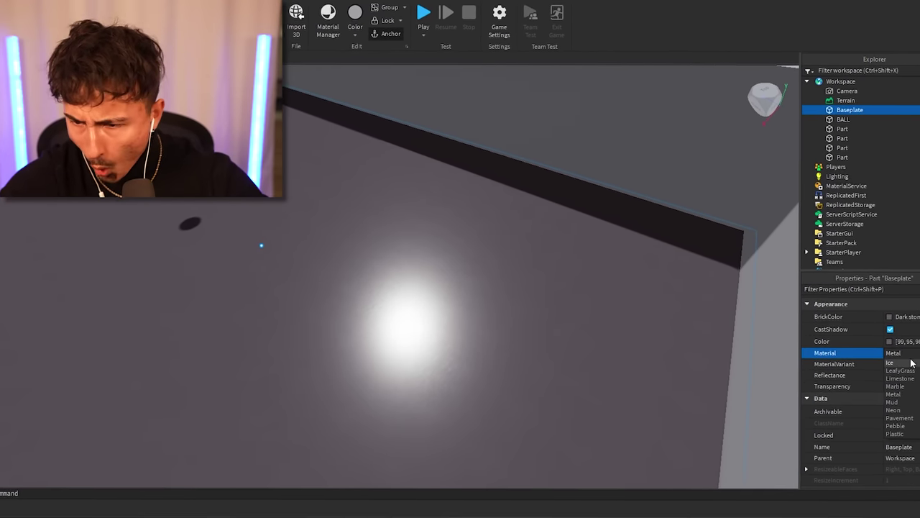
left_click(907, 363)
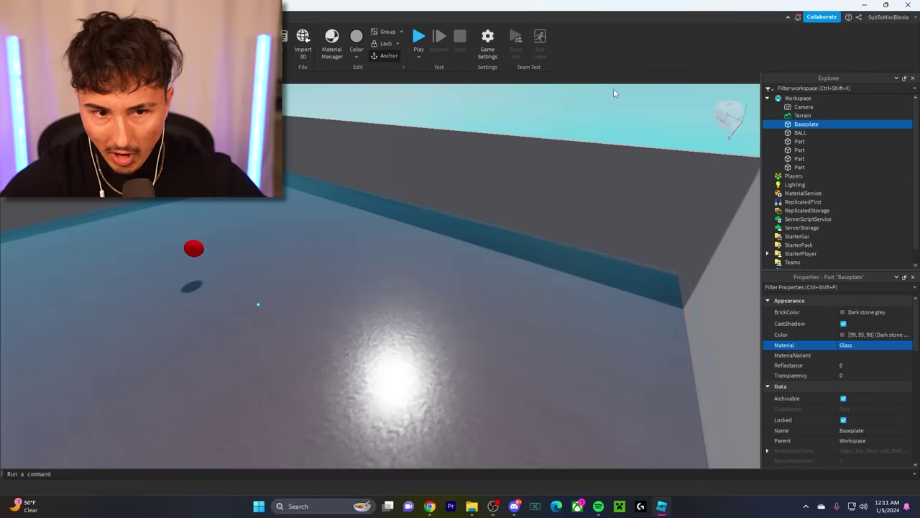
scroll(856, 347, "down", 5)
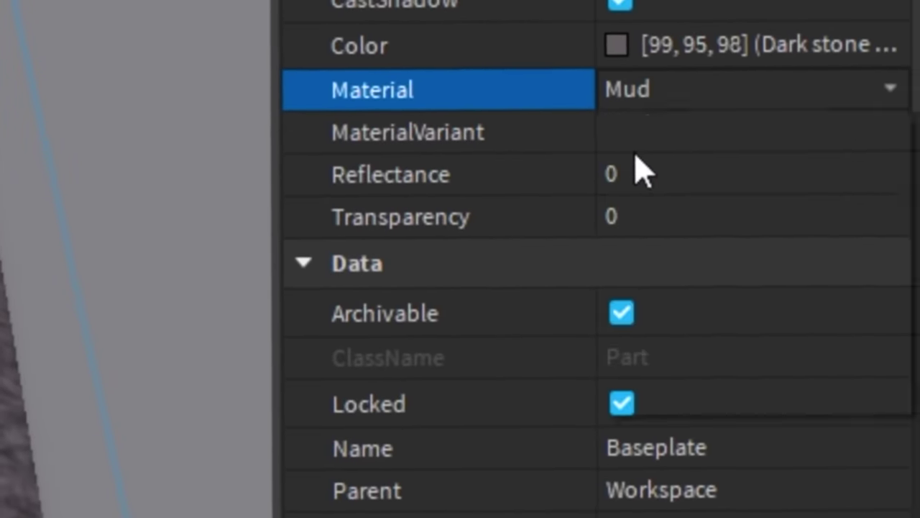
left_click(642, 170)
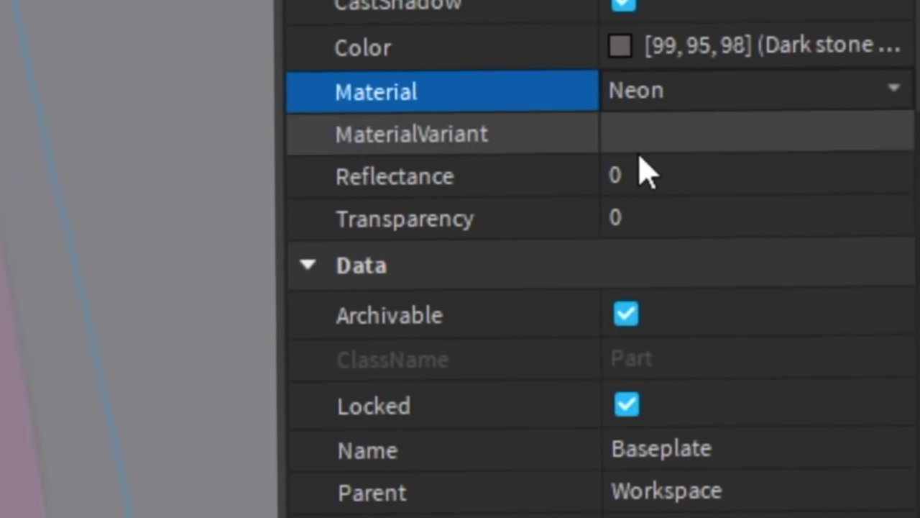
Step: Color the baseplate really blue (0, 0, 255) and set its material to Pavement
left_click(844, 335)
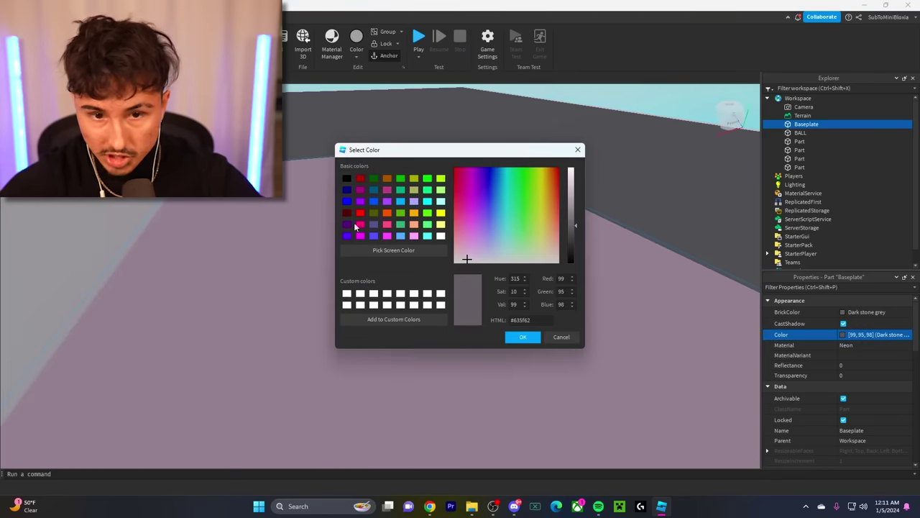
left_click(374, 201)
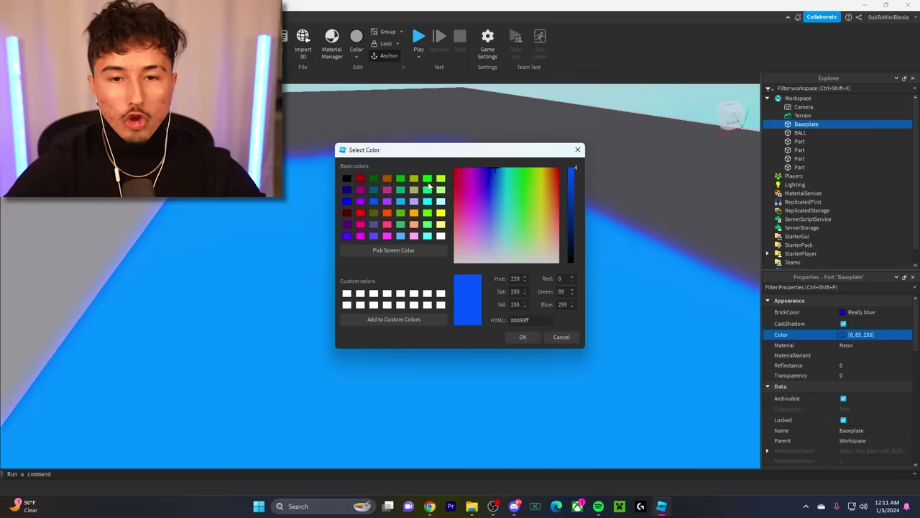
left_click(441, 213)
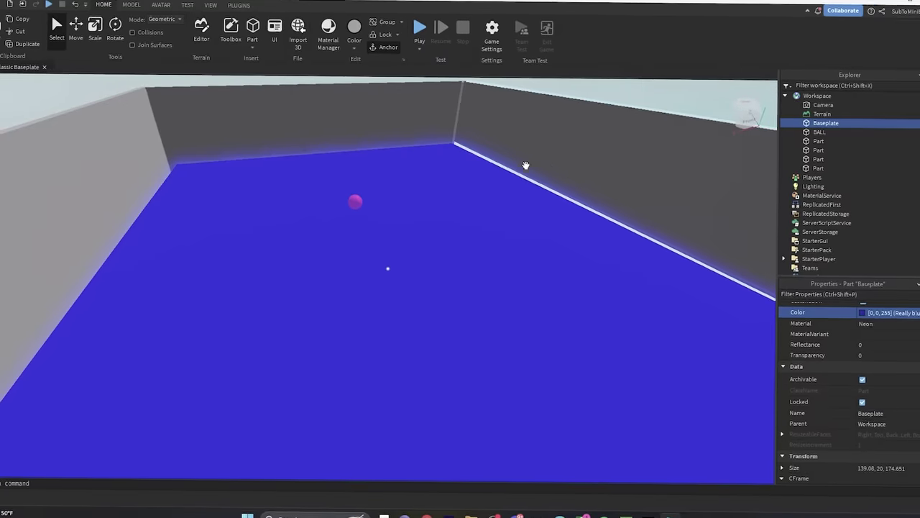
right_click_drag(616, 109, 457, 188)
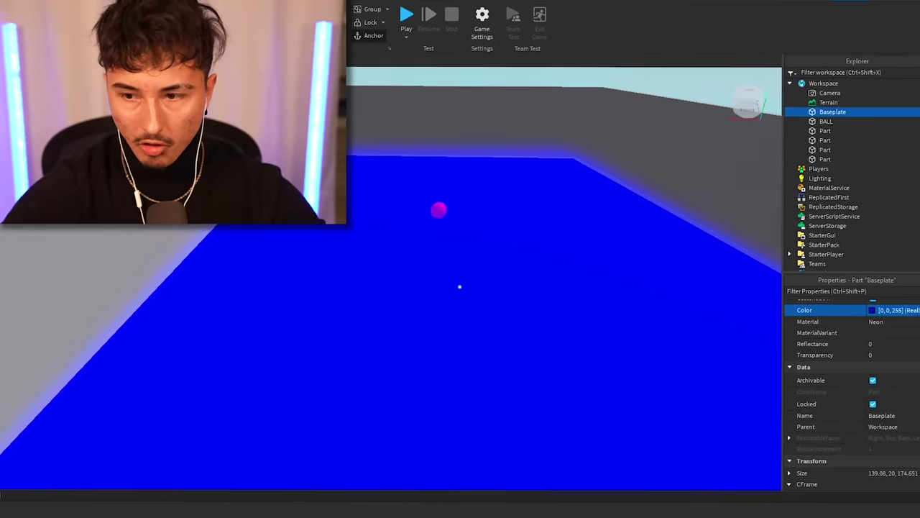
left_click(874, 321)
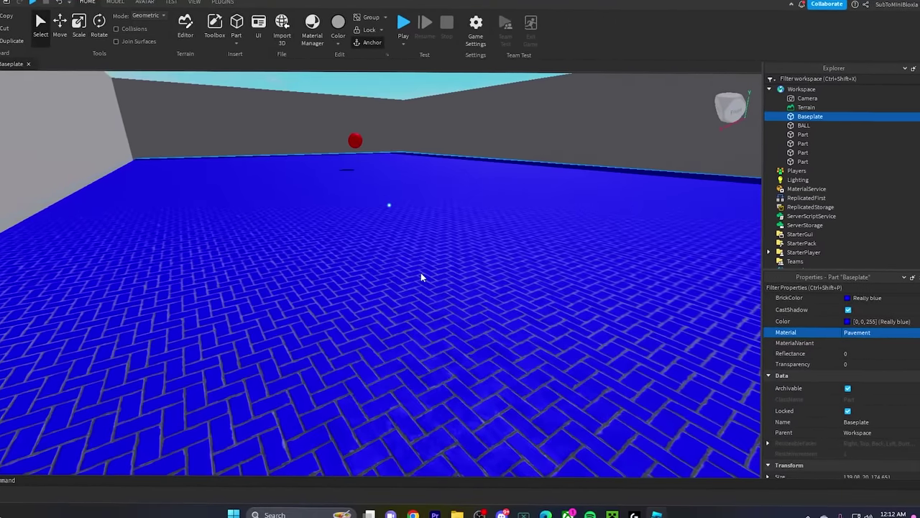
Step: Search the model library for BLADE BALL, insert the scripted Blade Ball model and dismiss its script notice
key("e")
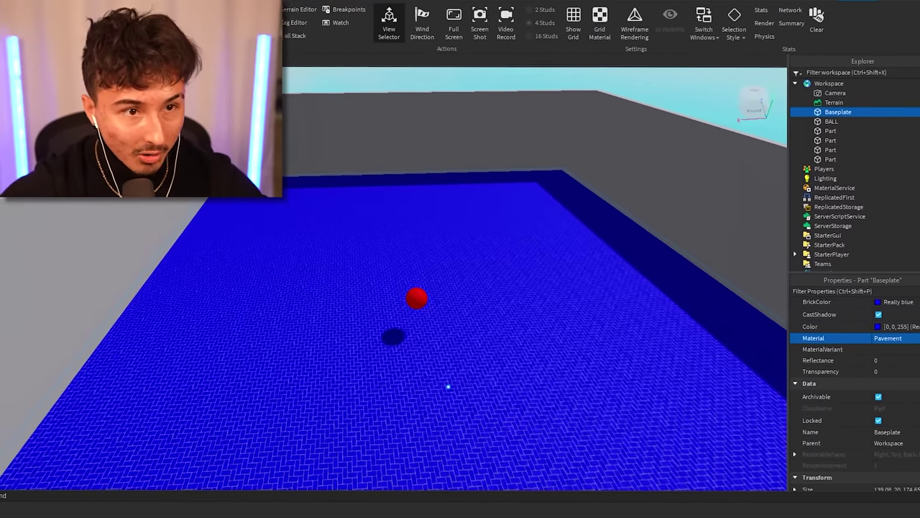
left_click(32, 16)
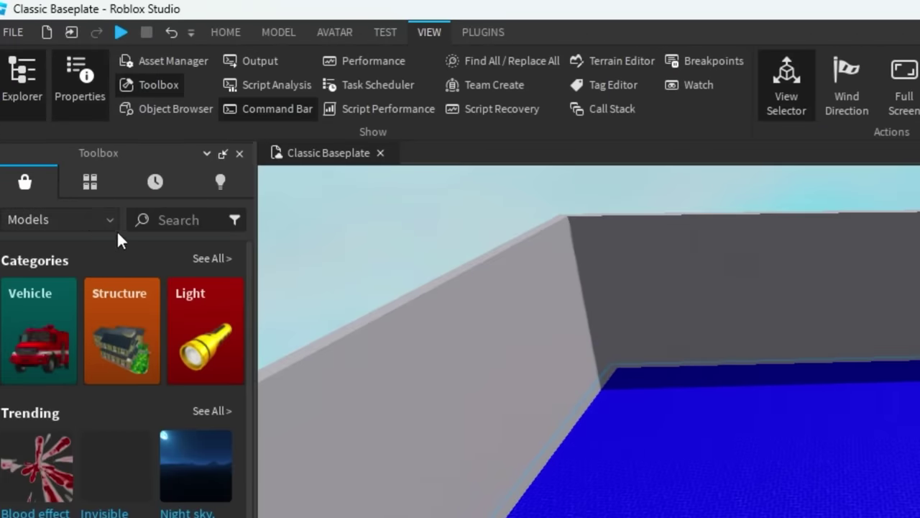
left_click(169, 220)
type("B")
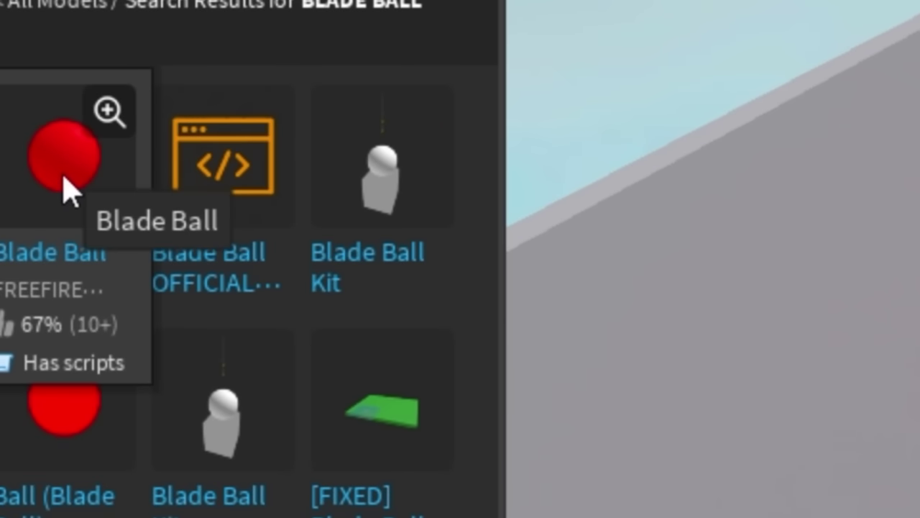
left_click(64, 180)
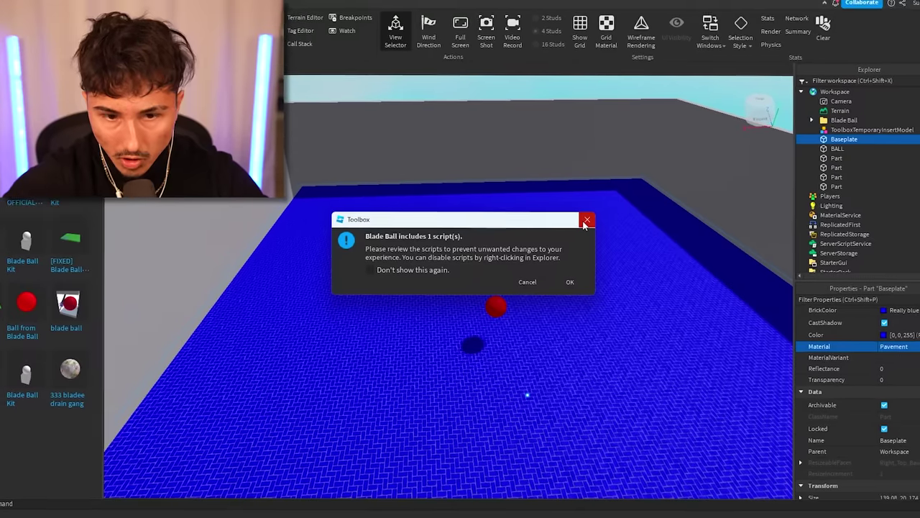
left_click(653, 284)
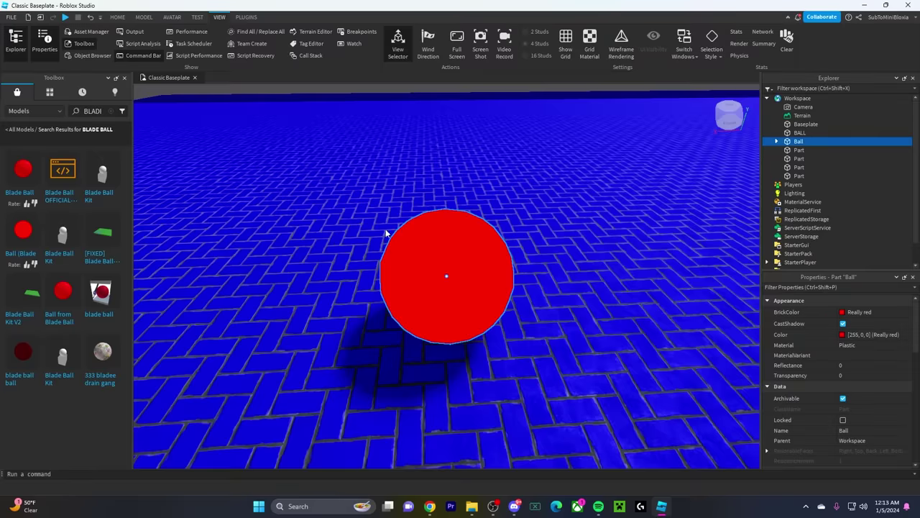
Step: Delete the original BALL part so that only the inserted Blade Ball model's ball remains in the arena
scroll(384, 232, "down", 5)
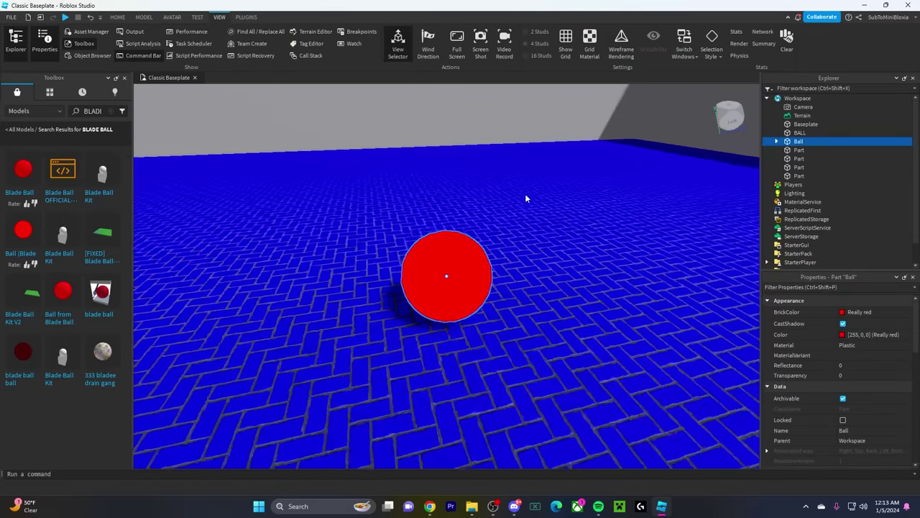
right_click_drag(526, 193, 515, 192)
left_click(418, 244)
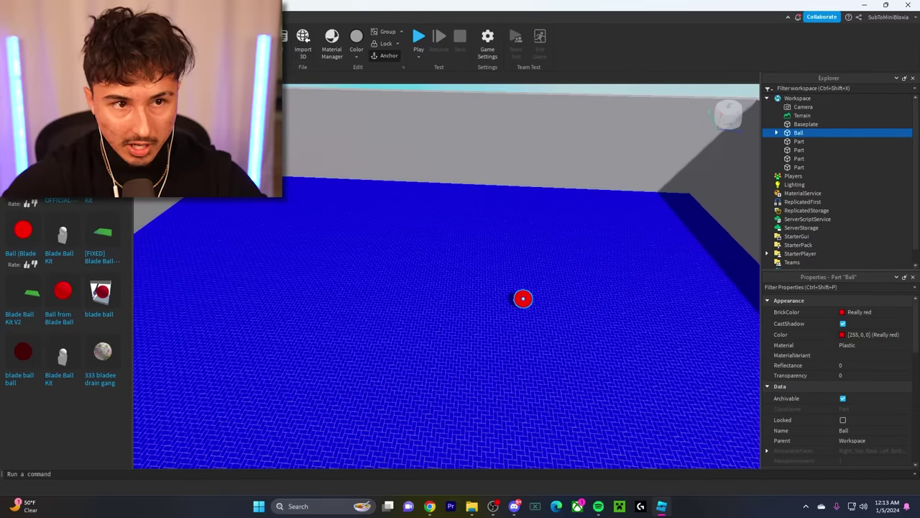
right_click_drag(508, 274, 593, 268)
right_click_drag(463, 211, 590, 238)
left_click(590, 238)
Step: Playtest the game and walk the character across the baseplate to the red ball
left_click(419, 38)
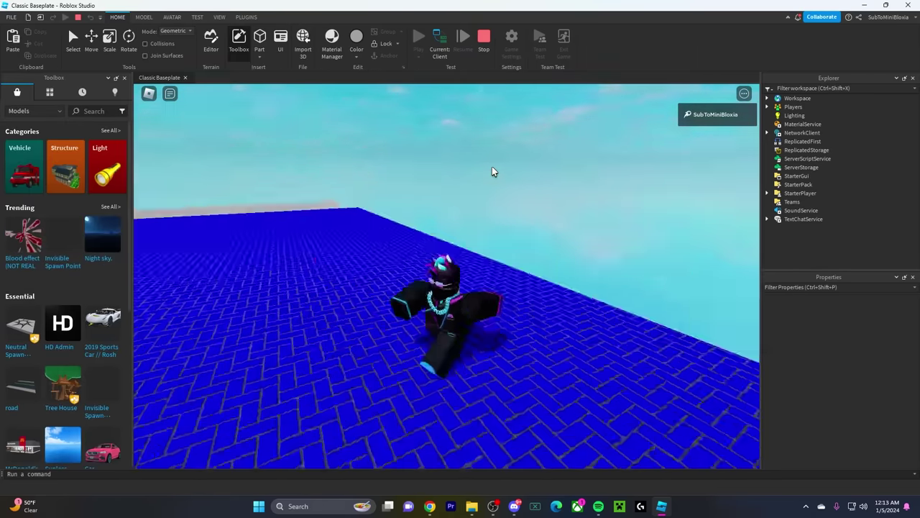
key("w")
right_click_drag(492, 171, 488, 163)
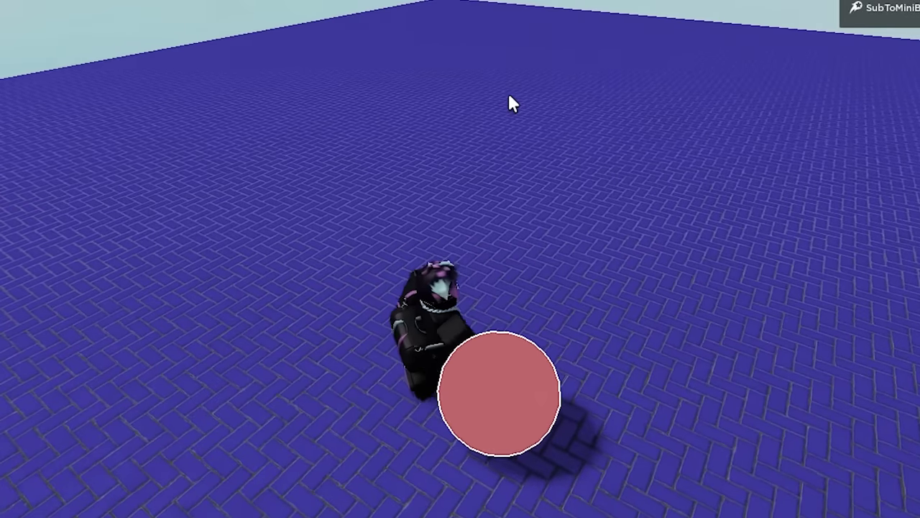
right_click_drag(508, 98, 508, 99)
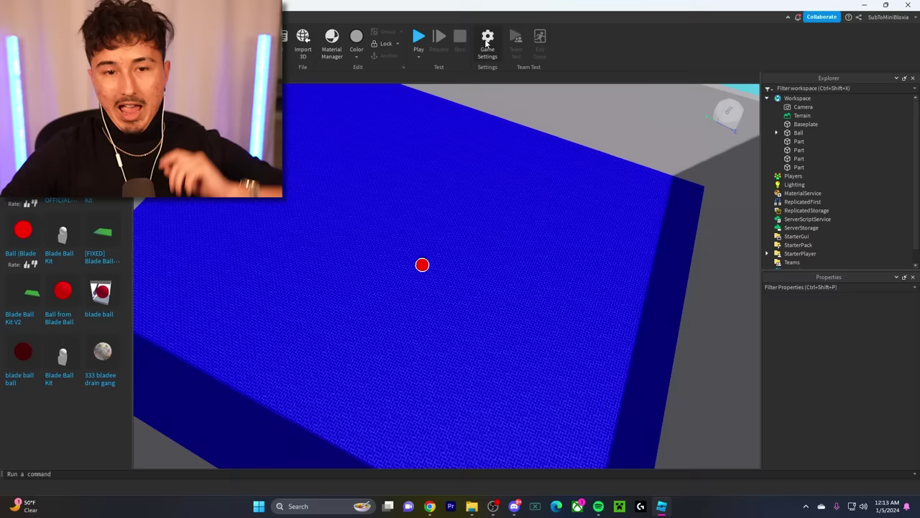
Step: Anchor the arena walls so they stay in place during play
right_click_drag(537, 128, 505, 176)
scroll(826, 325, "down", 5)
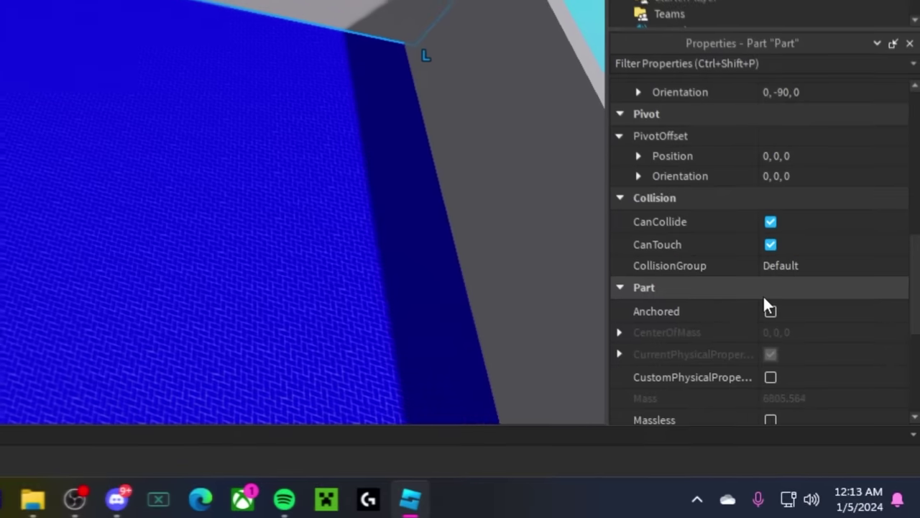
scroll(763, 295, "down", 1)
left_click(769, 248)
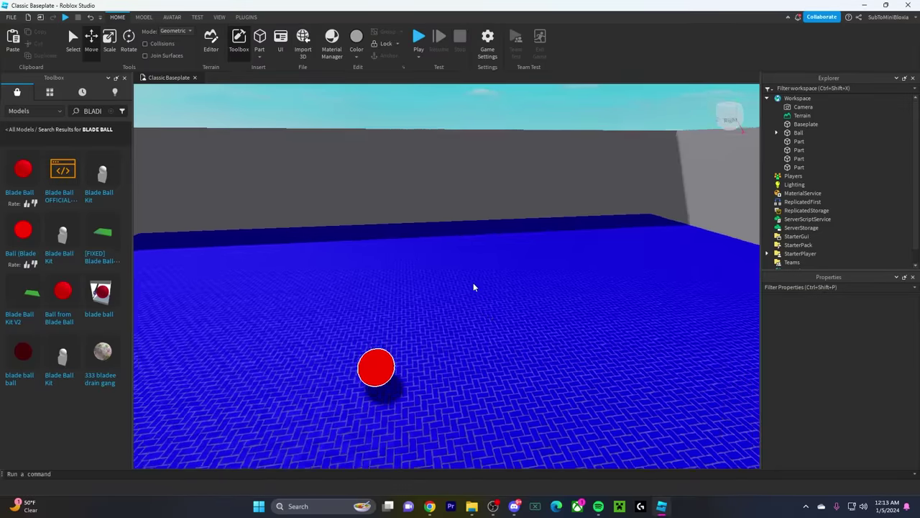
Step: Playtest the arena again and move the character around the ball and walls
scroll(473, 286, "down", 5)
right_click_drag(475, 285, 516, 313)
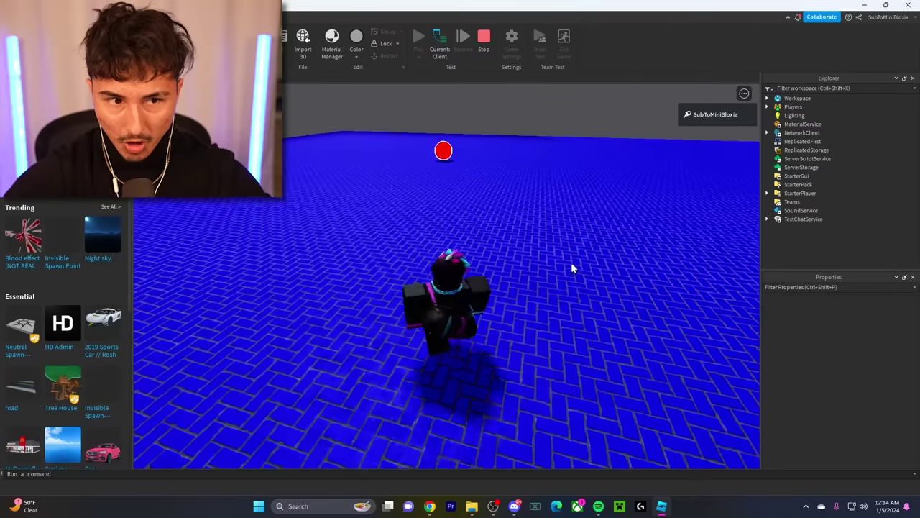
scroll(570, 261, "down", 2)
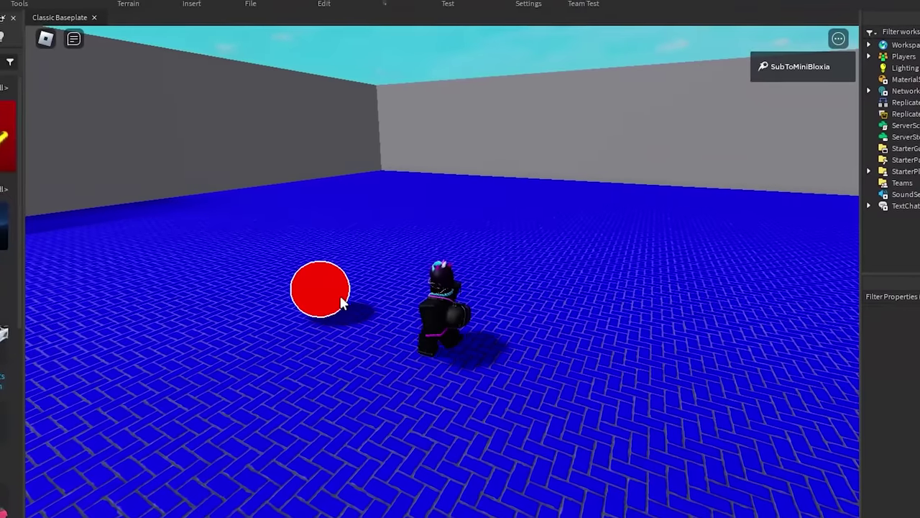
key("s")
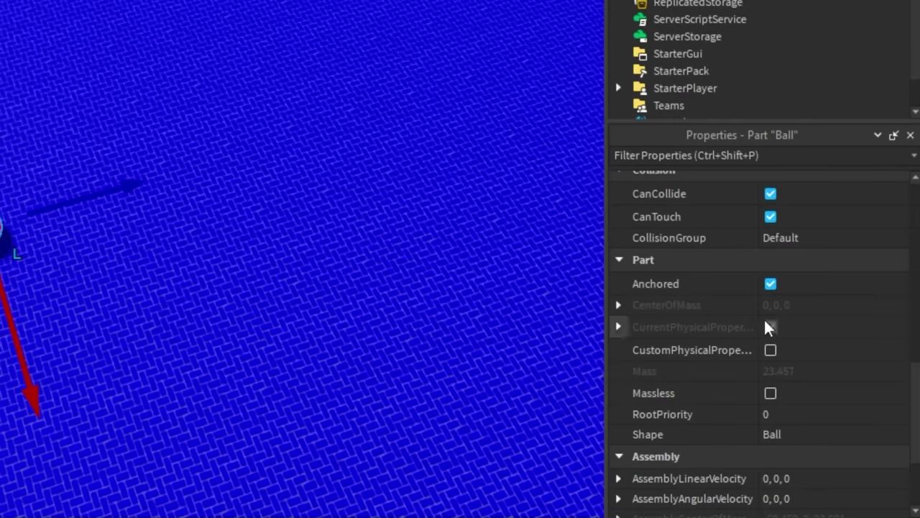
Step: Unanchor the ball and begin its script with a Connect handler on script.Parent.Touched
left_click(771, 283)
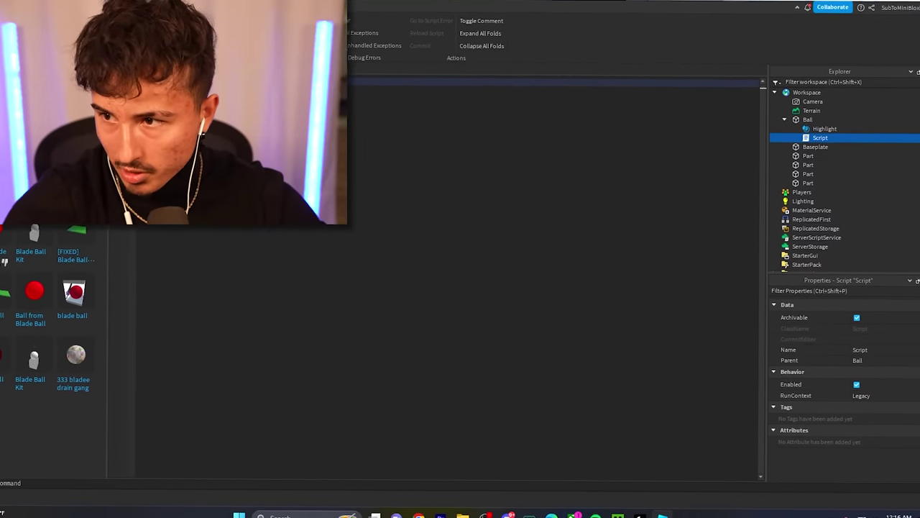
type("script.")
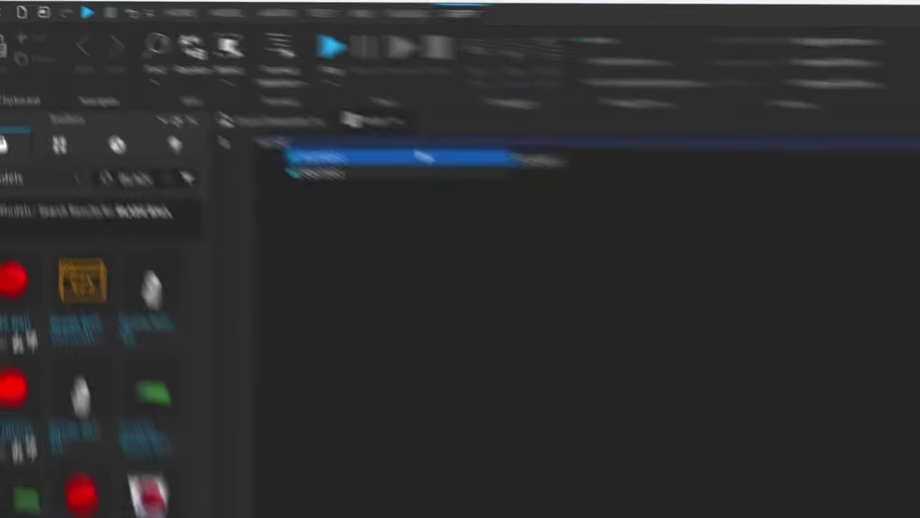
type("Parent.touched:")
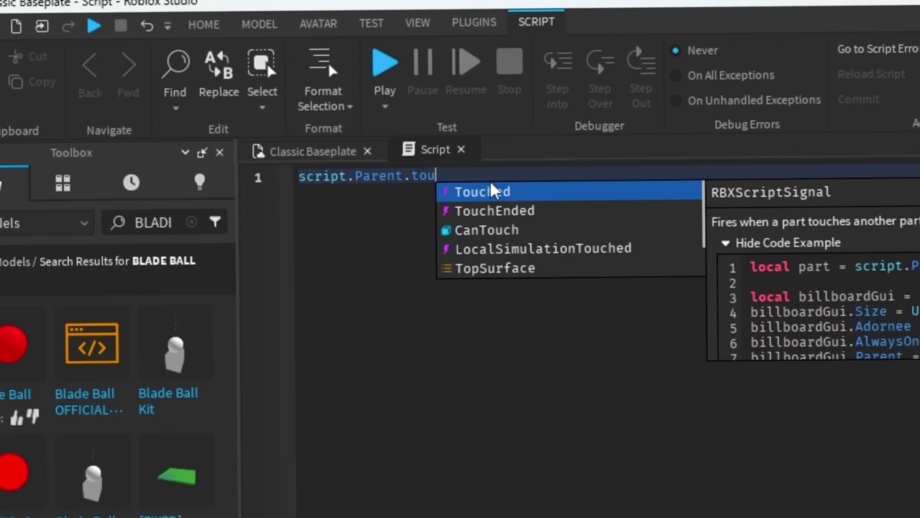
type("conn")
key("Tab")
type("(")
key("Tab")
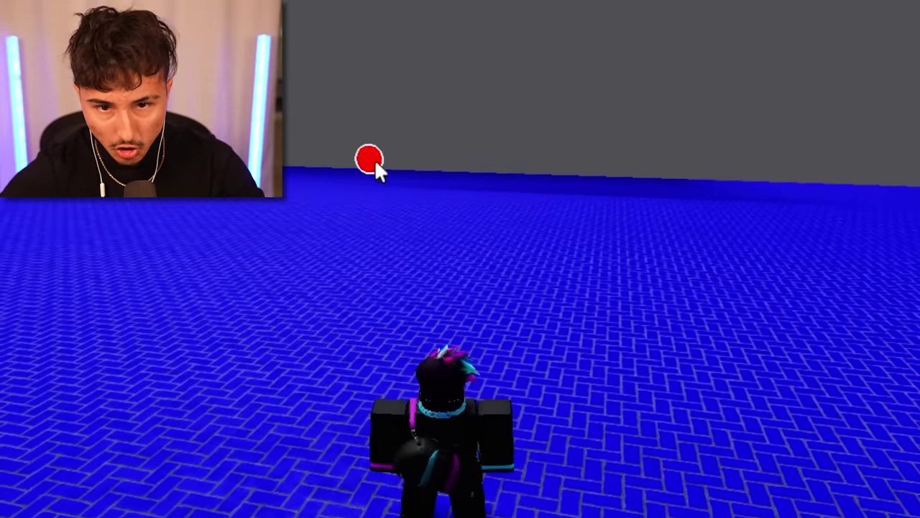
Step: Run the character toward the ball in a playtest to check how it reacts
key("w")
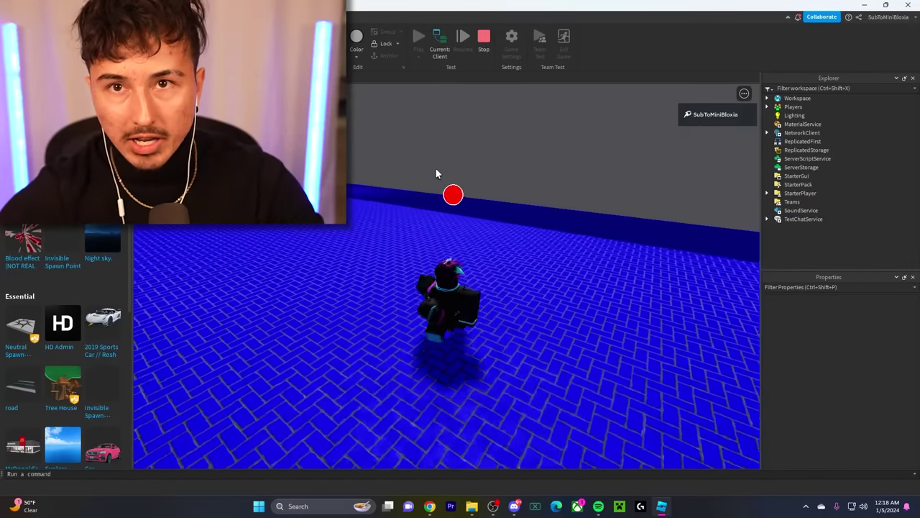
key("a")
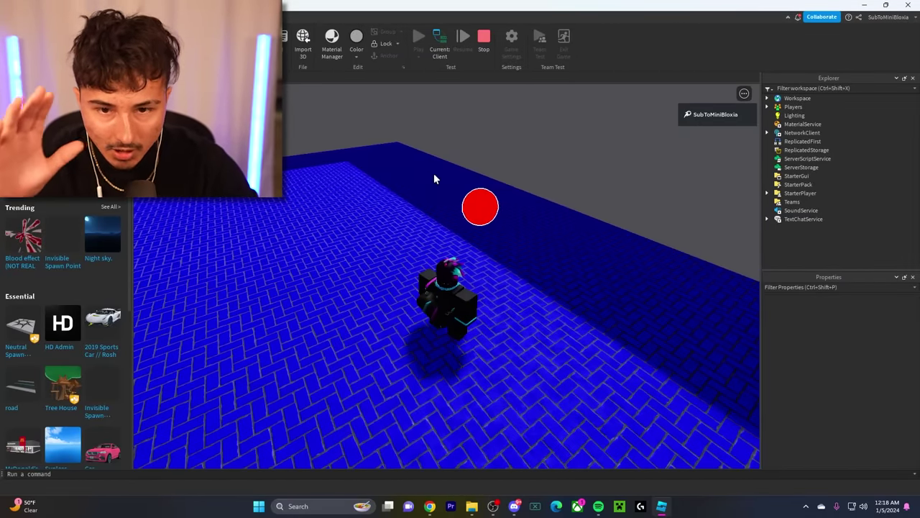
key("d")
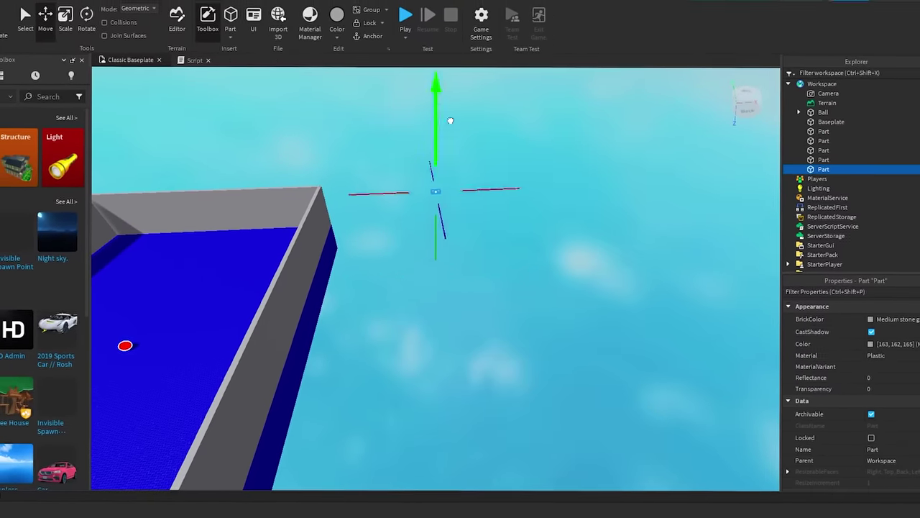
Step: Scale the new grey part into a large flat slab beside the walled arena
scroll(495, 241, "up", 5)
key("f")
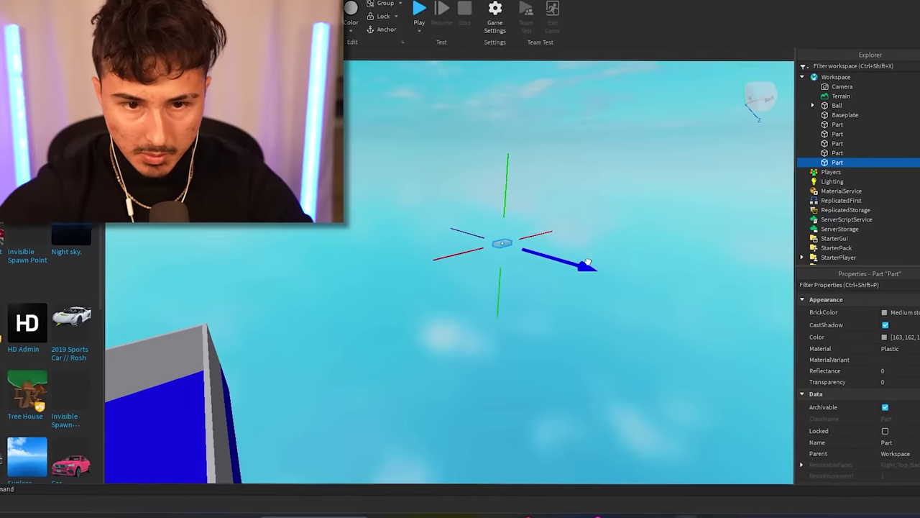
scroll(534, 239, "down", 5)
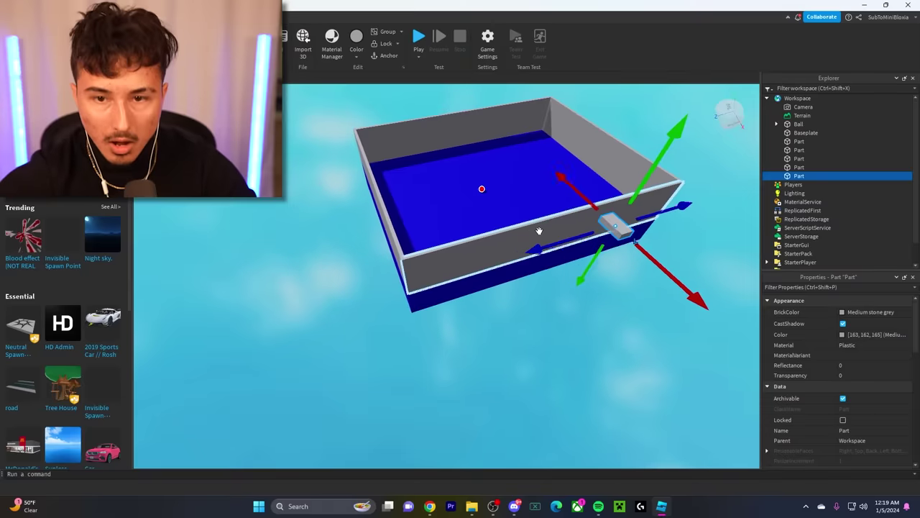
key("ctrl+3")
left_click_drag(452, 228, 326, 413)
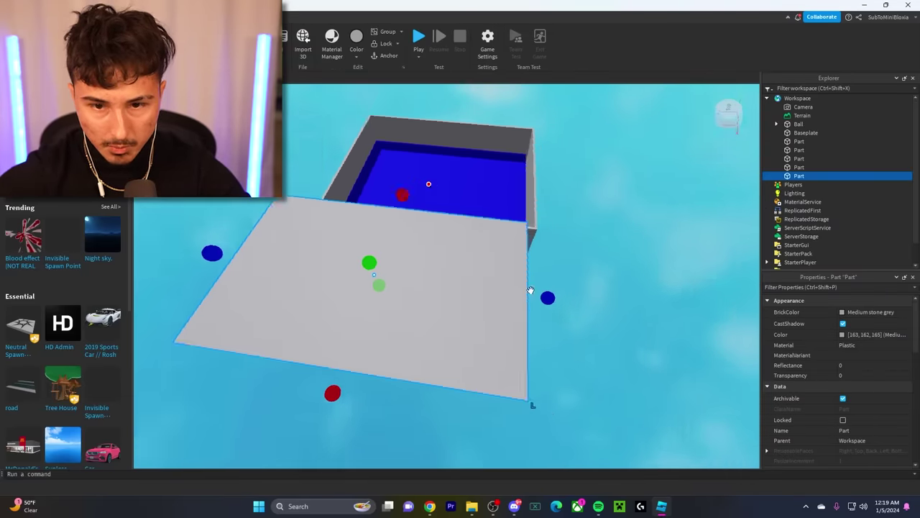
right_click_drag(564, 313, 632, 285)
left_click(636, 284)
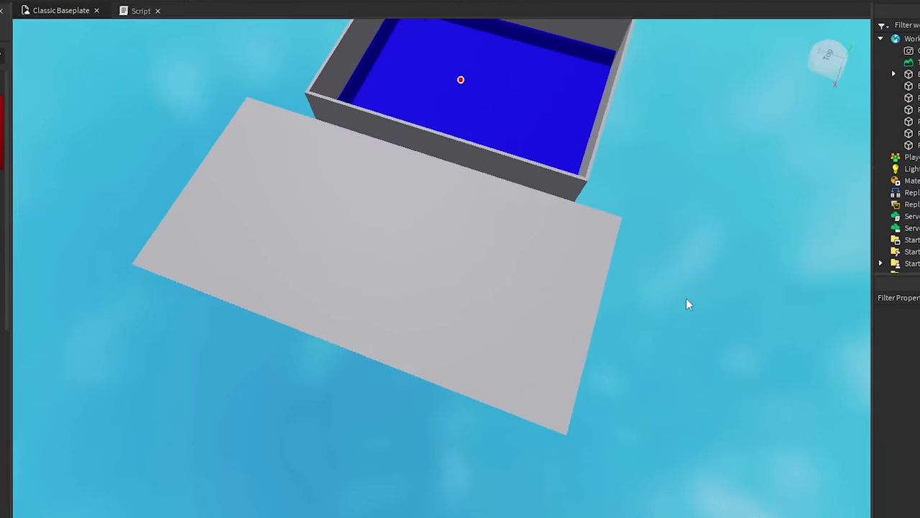
Step: Raise the large slab's transparency so it becomes see-through
right_click_drag(693, 301, 699, 293)
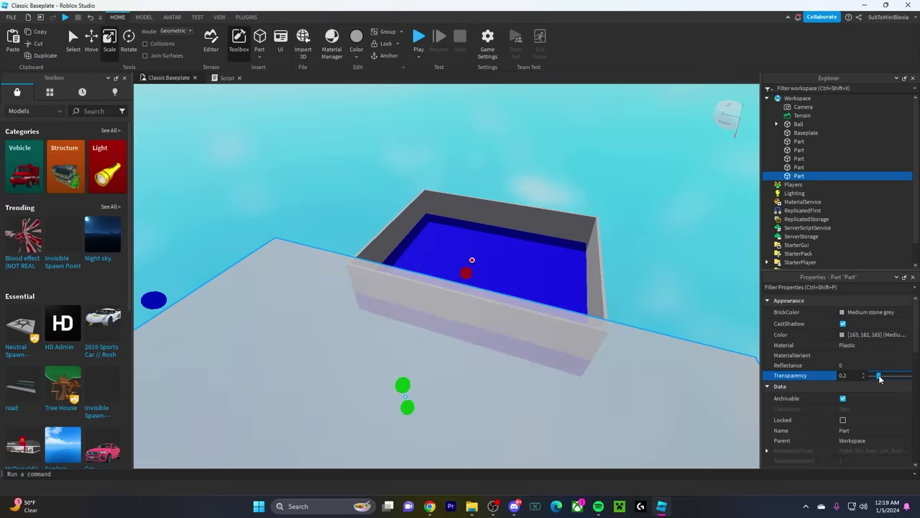
left_click_drag(873, 376, 891, 375)
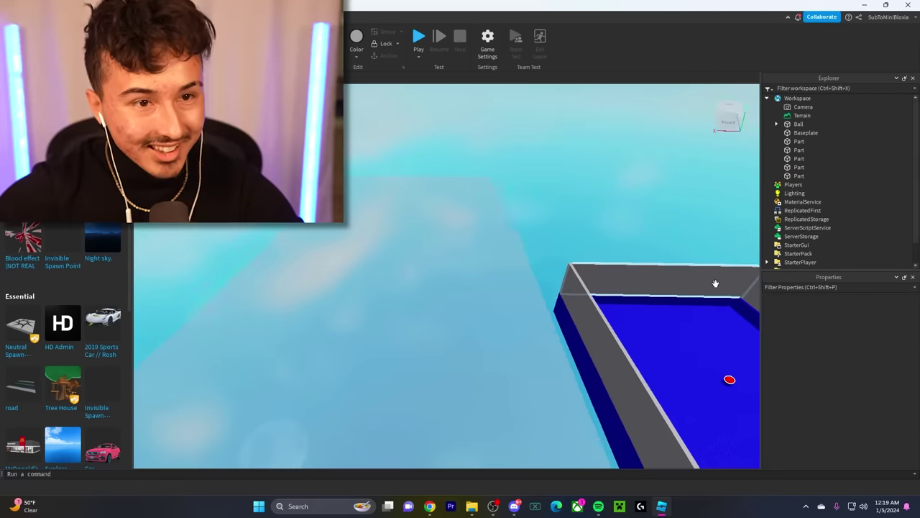
right_click_drag(683, 267, 678, 263)
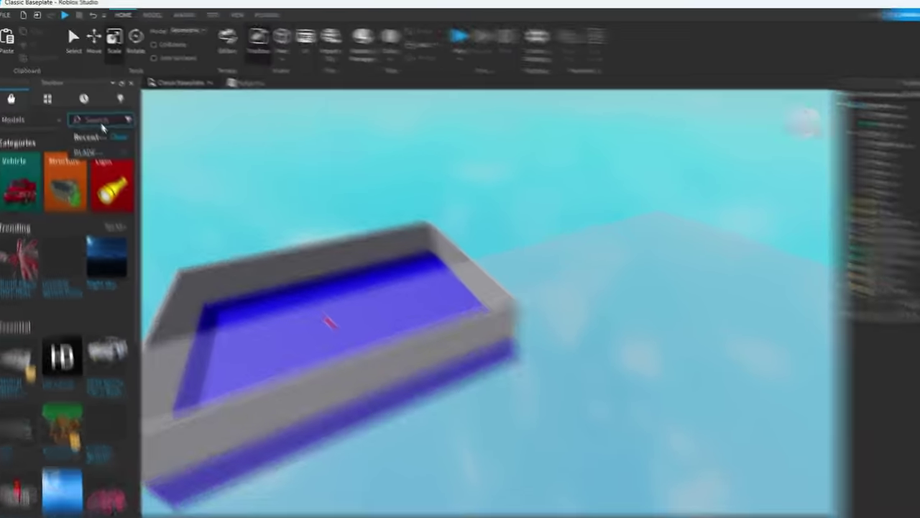
Step: Search the model library for swords and insert the Sword Givers model by the arena
type("sword")
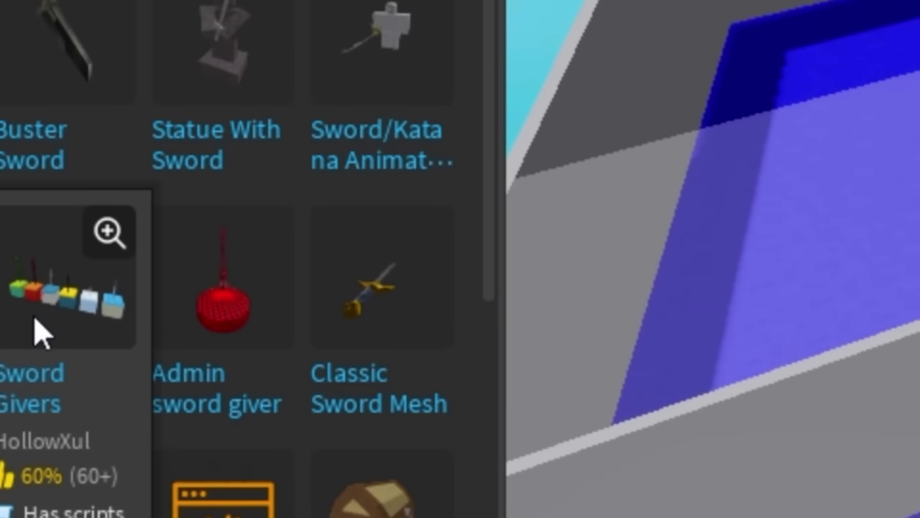
left_click(41, 332)
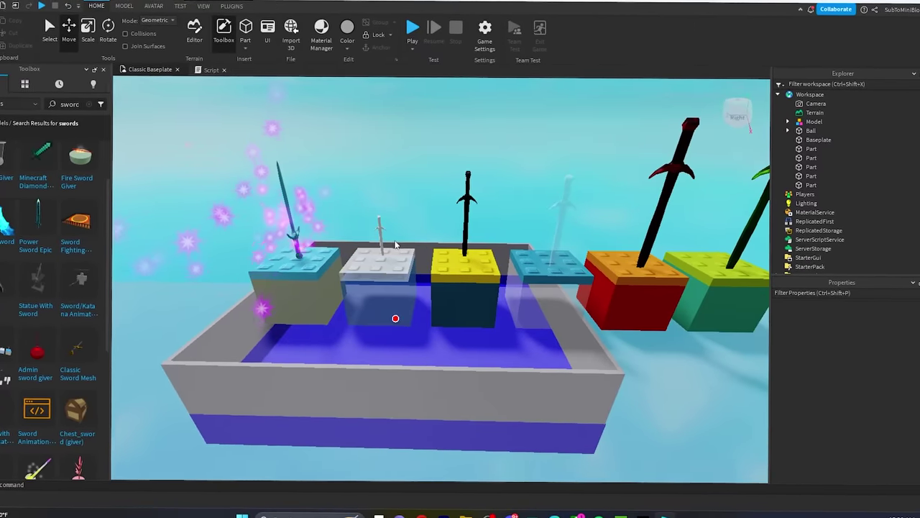
right_click_drag(394, 245, 430, 243)
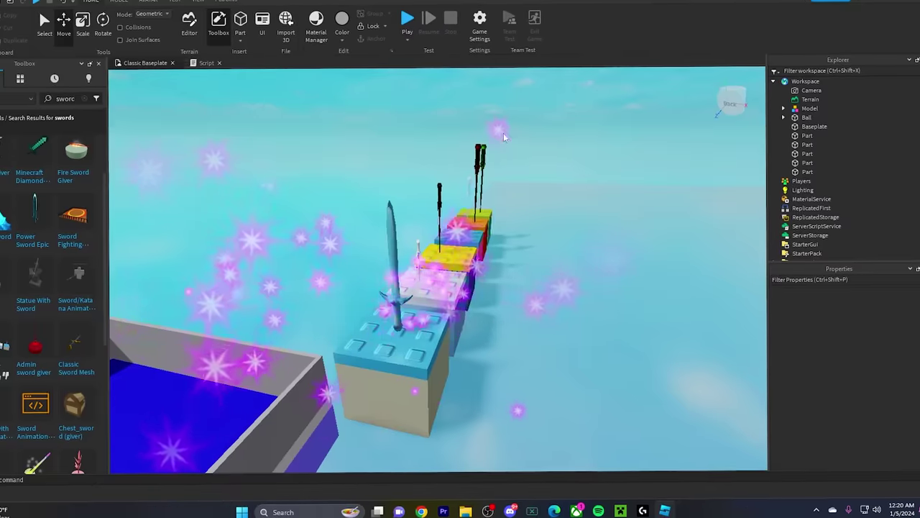
right_click_drag(490, 136, 554, 133)
scroll(557, 135, "down", 5)
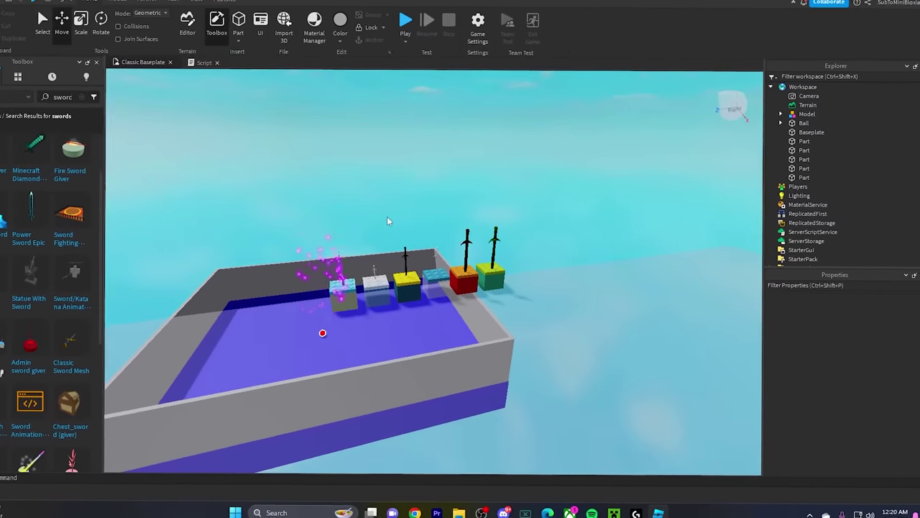
Step: Find leaderboard models in the library and place the Top Time Played and Top Money leaderboards along the lobby slab
right_click_drag(387, 220, 358, 226)
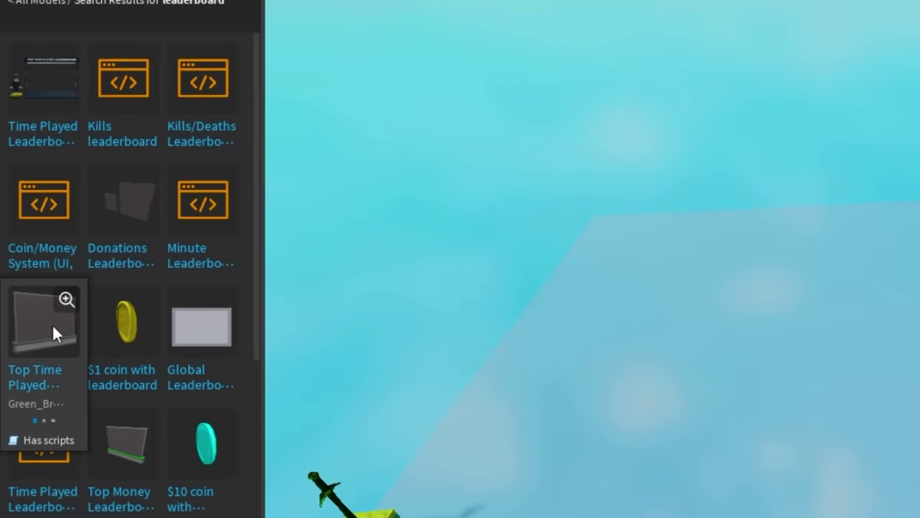
left_click(7, 289)
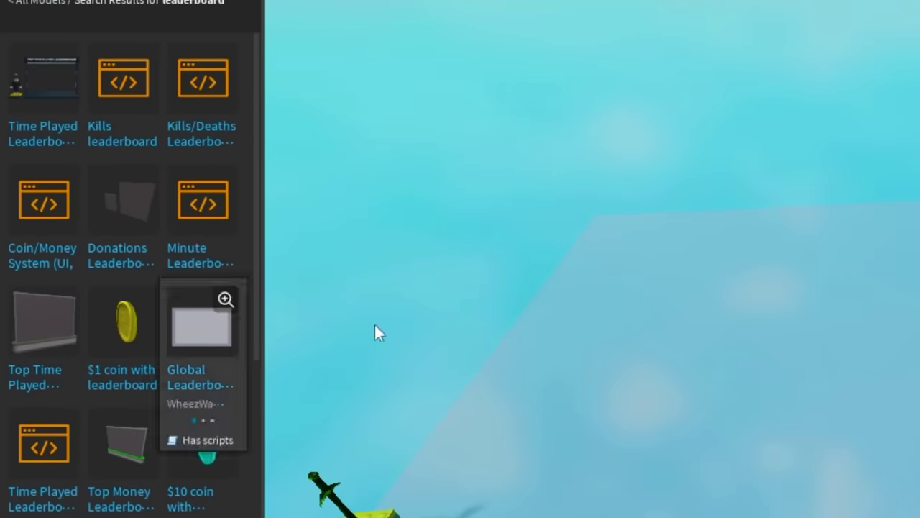
key("f")
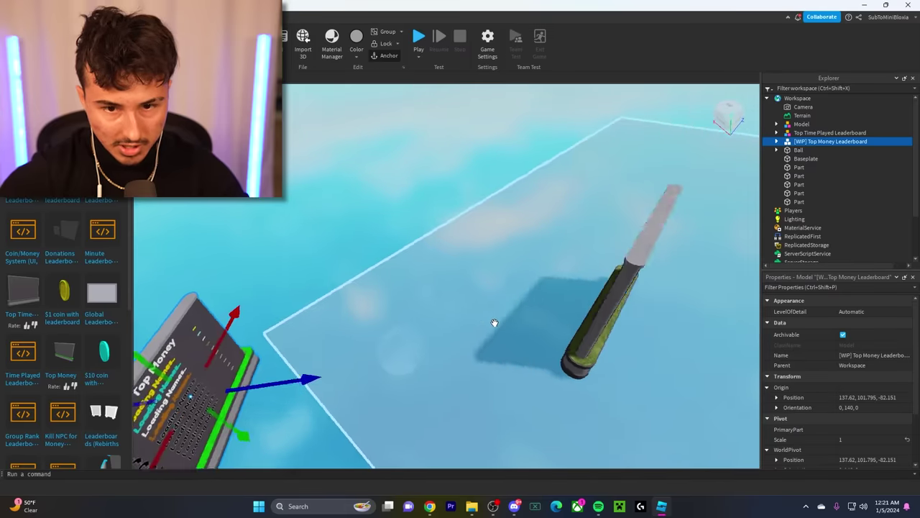
key("f")
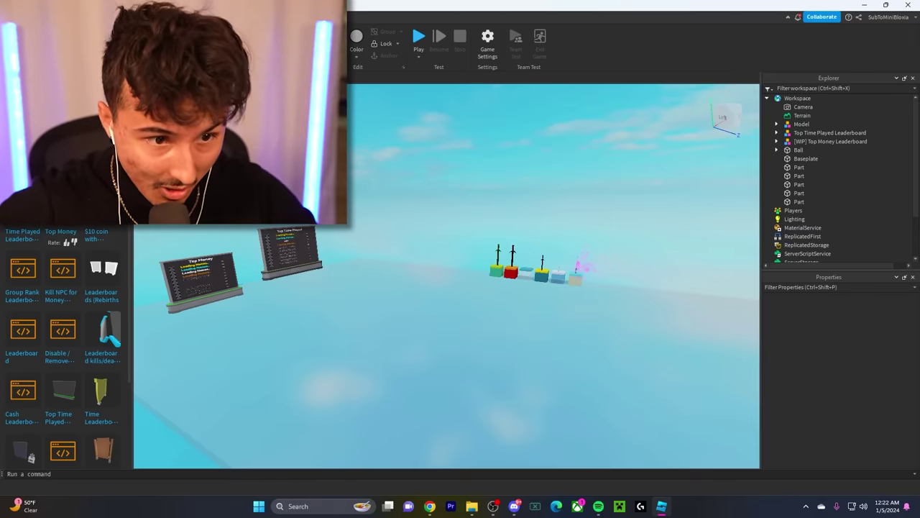
right_click_drag(402, 243, 483, 182)
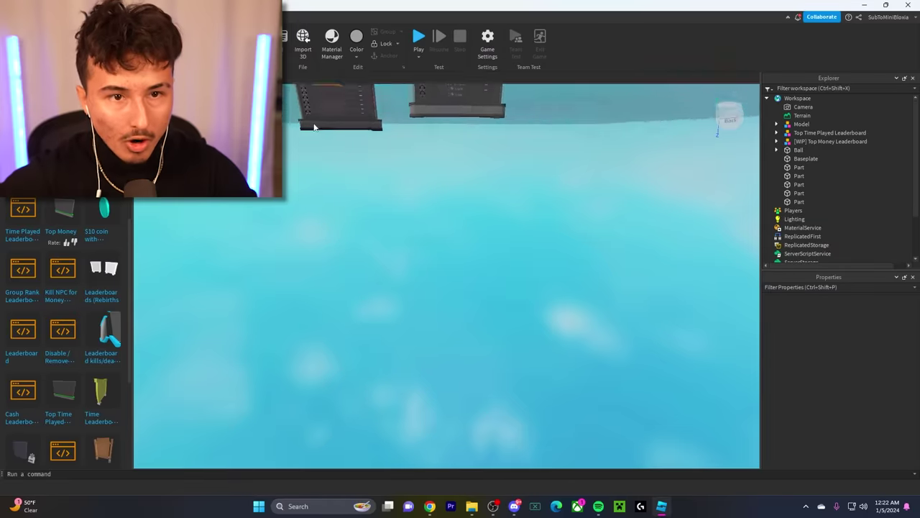
right_click_drag(285, 206, 337, 183)
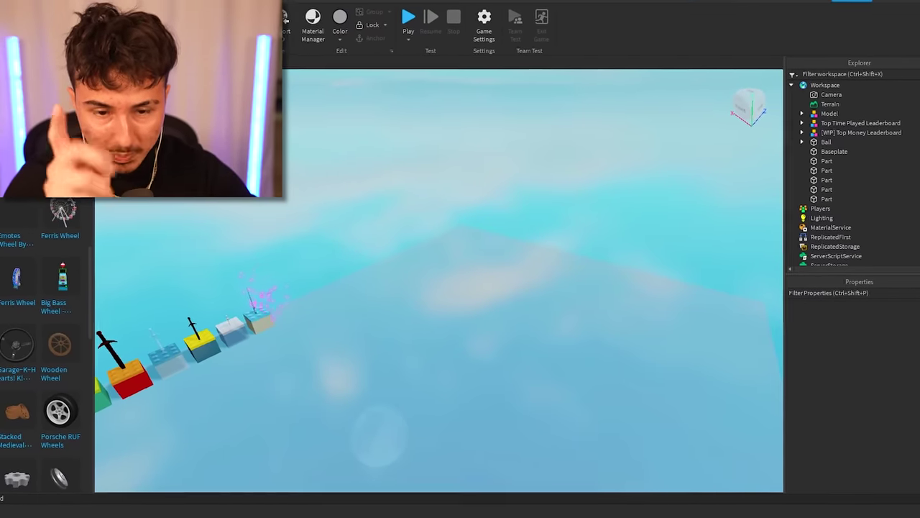
Step: Insert the Ferris Wheel - Functional model from the wheel search results and rotate it at the slab's far end
scroll(34, 245, "down", 3)
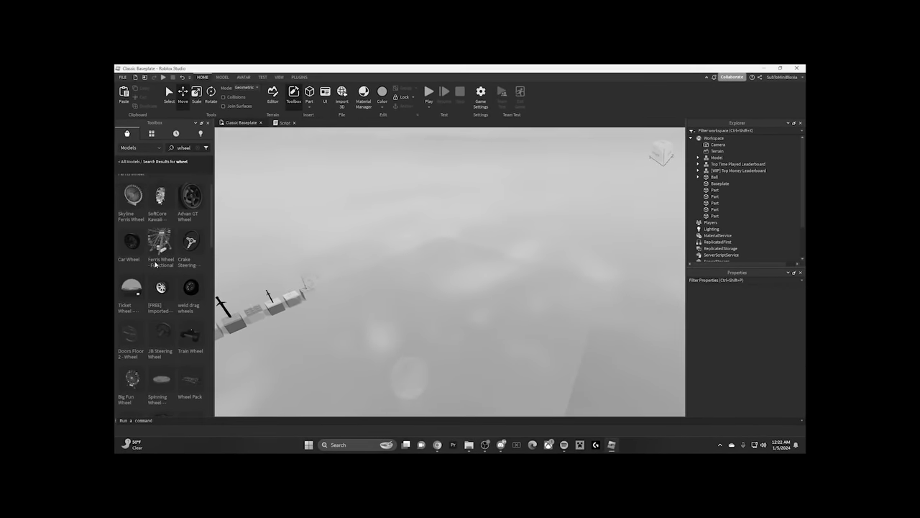
mouse_move(155, 264)
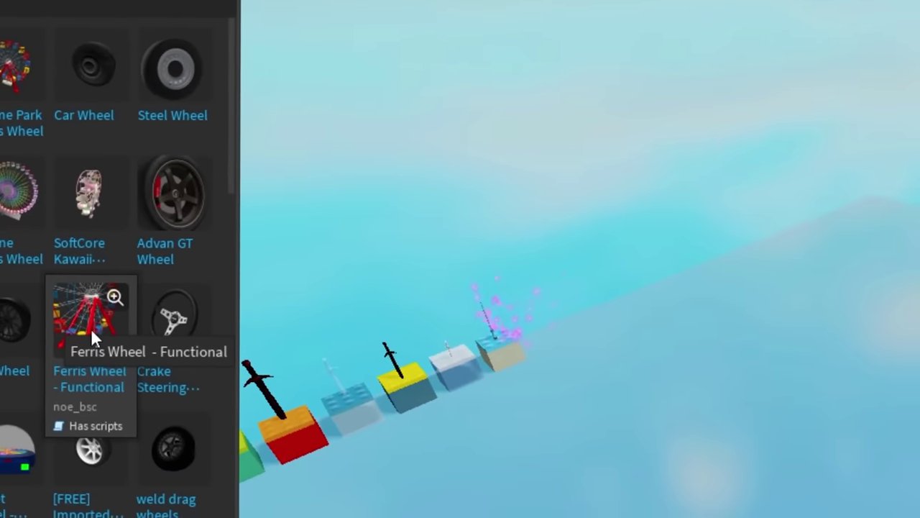
left_click_drag(91, 328, 848, 220)
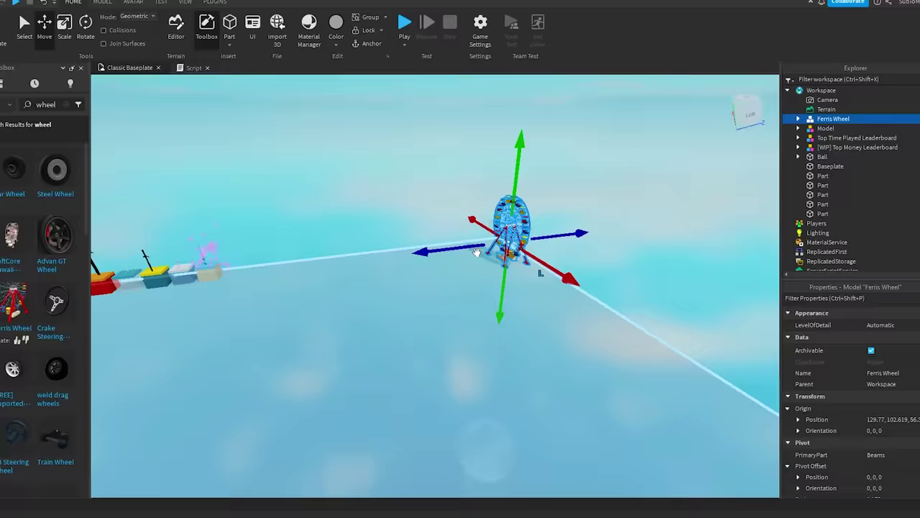
left_click(87, 16)
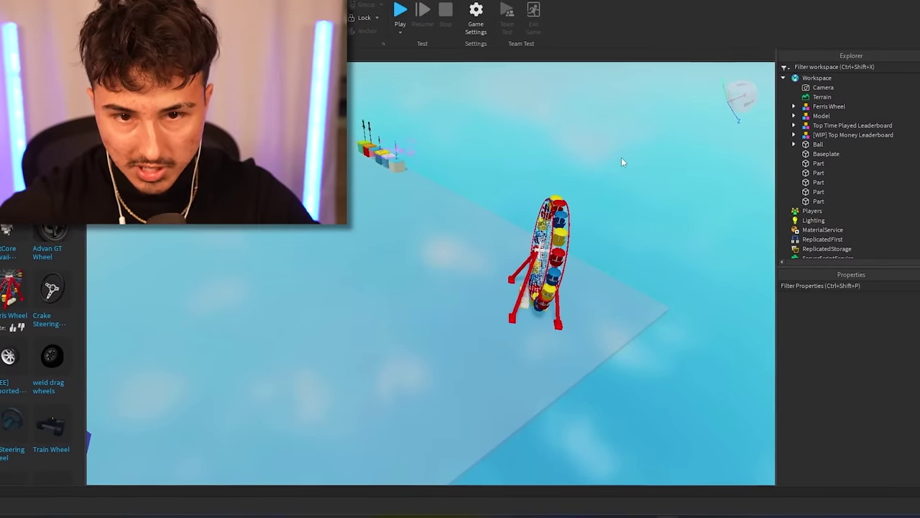
Step: Insert the Military Crates model on the lobby slab and move it to the slab's side edge
right_click_drag(623, 162, 621, 123)
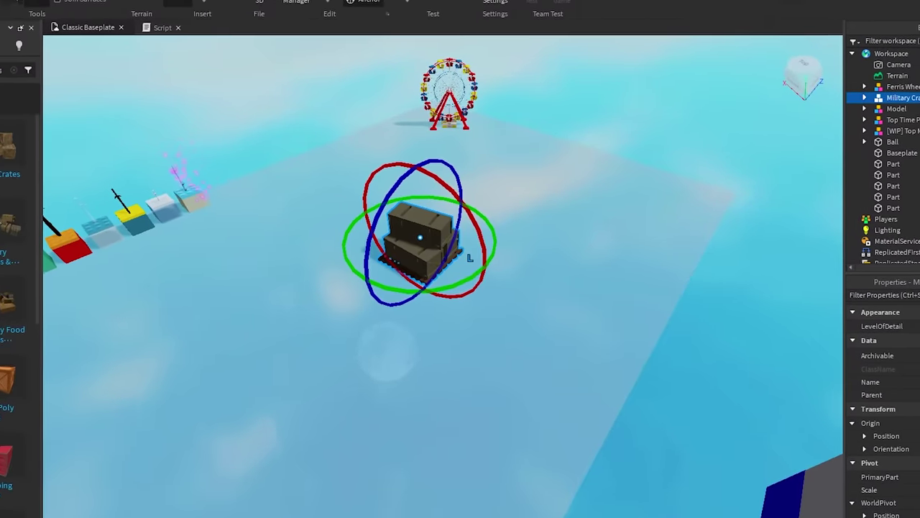
key("ctrl+2")
left_click_drag(430, 238, 723, 366)
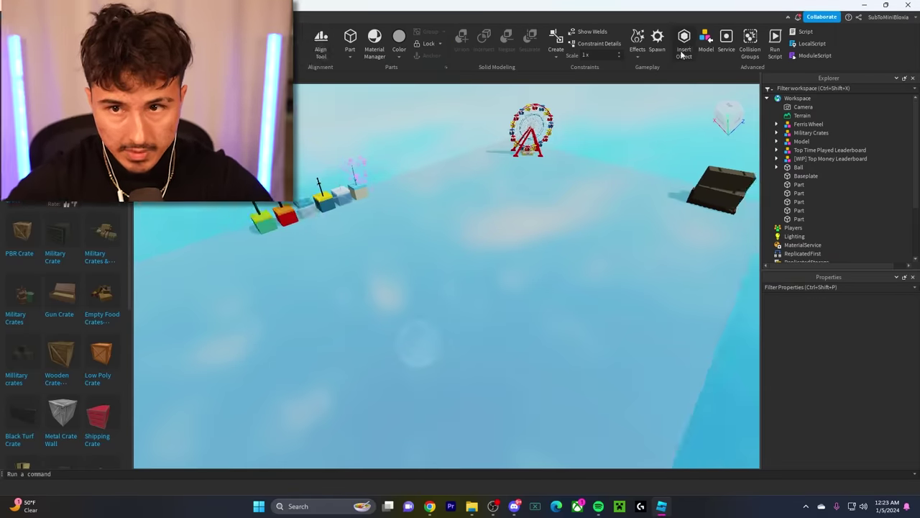
Step: Add a spawn location and position it on the blue arena floor
left_click(657, 39)
right_click_drag(536, 197, 374, 235)
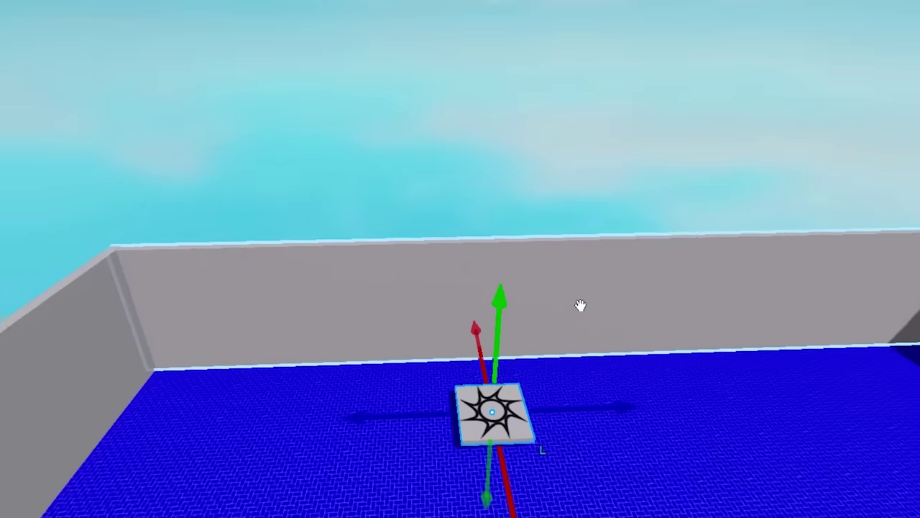
scroll(581, 304, "up", 5)
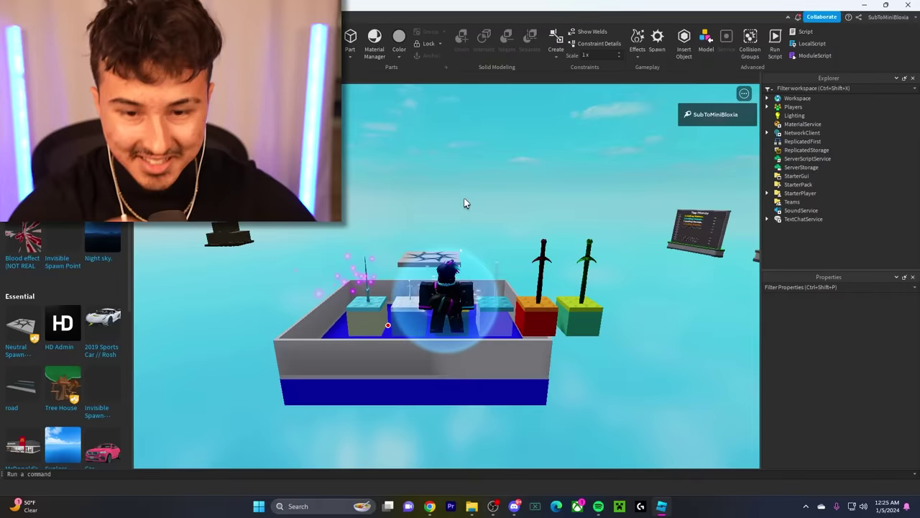
Step: Run and jump the character around the lobby spawn and the arena in a playtest to check the spawn points
right_click_drag(464, 202, 464, 203)
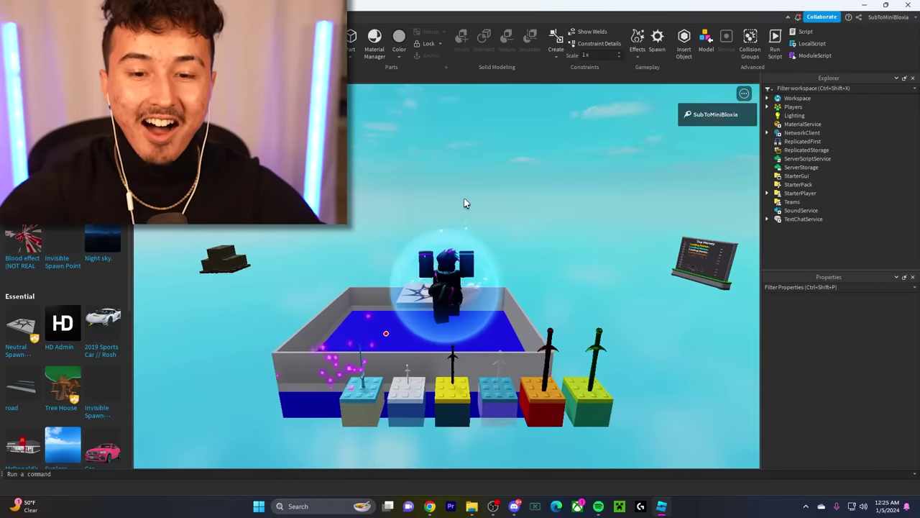
key("w")
key("space")
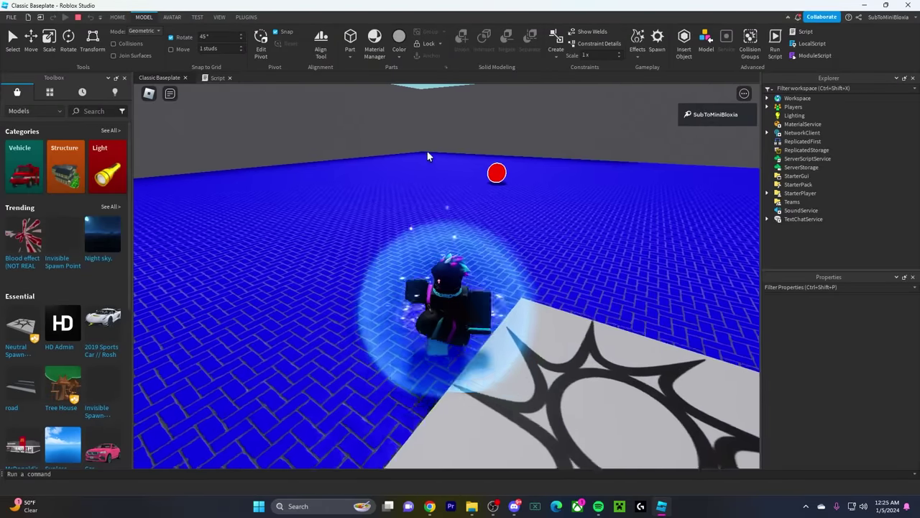
right_click_drag(427, 155, 426, 150)
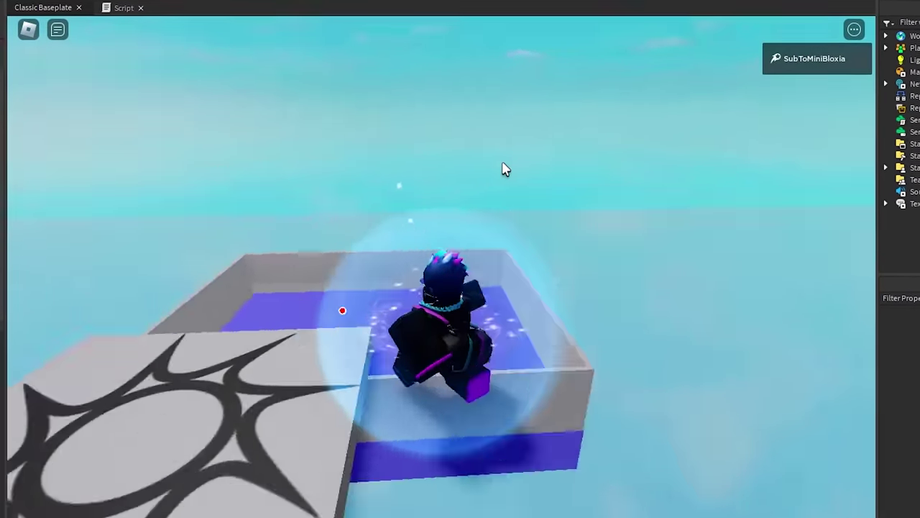
key("a")
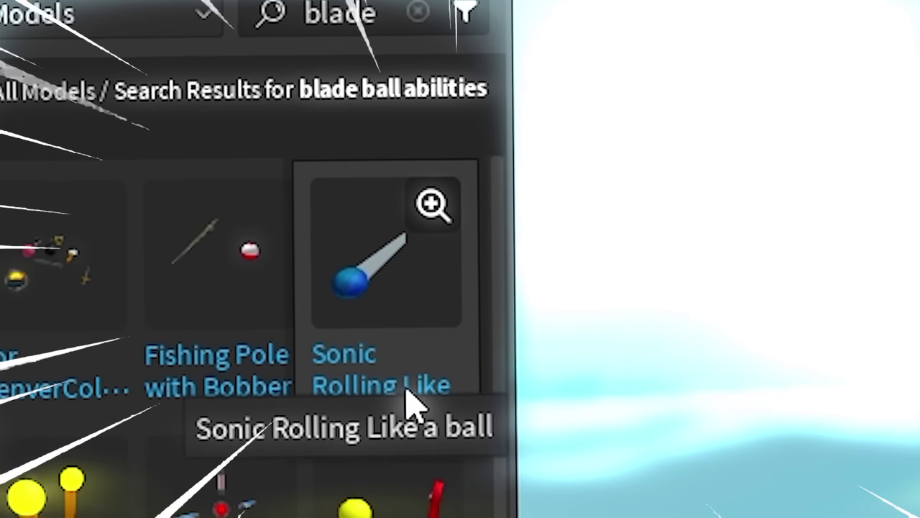
Step: Insert the Sonic Rolling Like a ball model from the blade ball abilities search and inspect it during the playtest
left_click(417, 392)
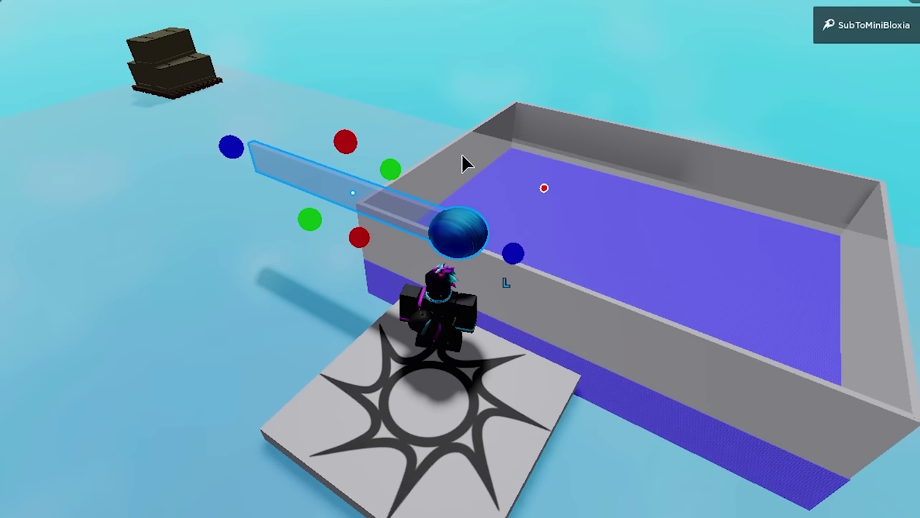
right_click_drag(462, 152, 567, 211)
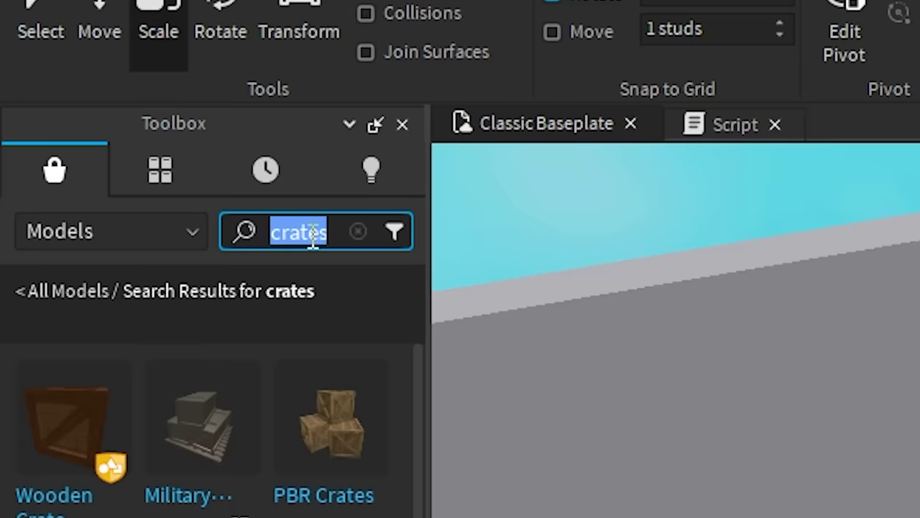
Step: Search the model library for speed coil and place a Speed Coil Giver by the arena wall
type("speed coi")
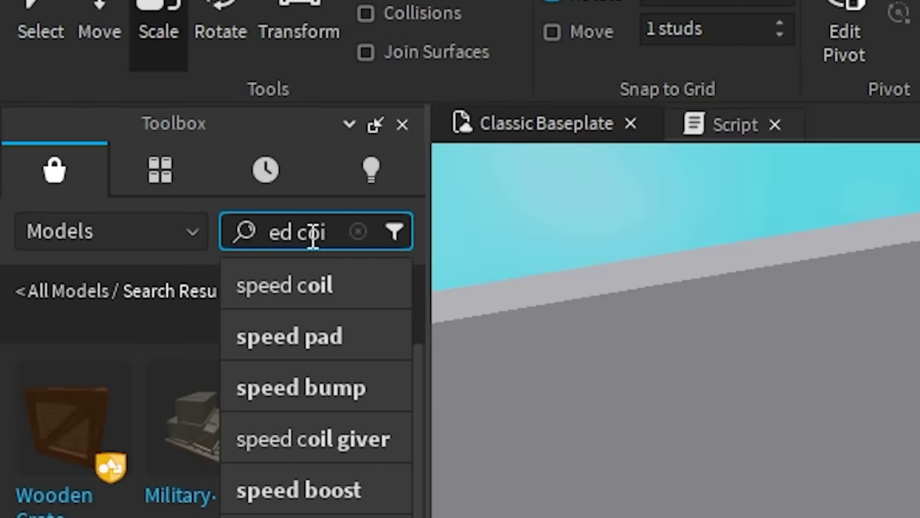
type("l")
key("Return")
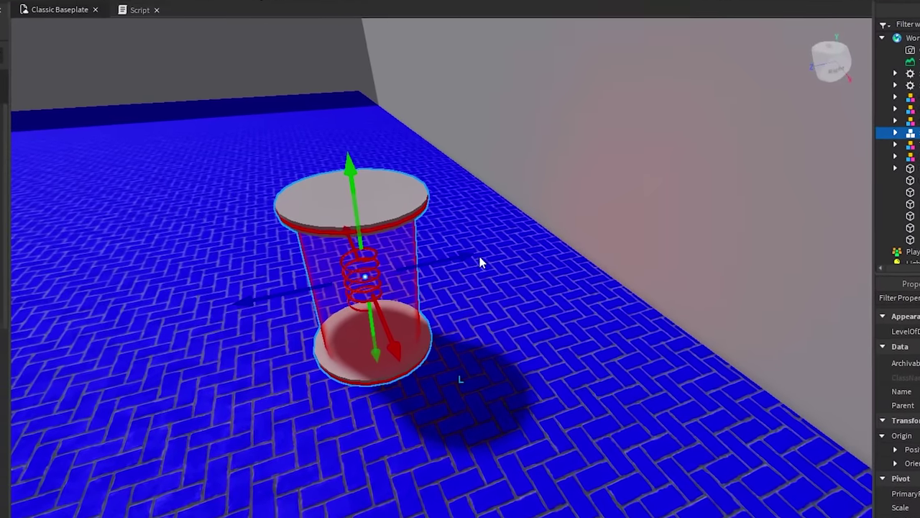
left_click(526, 256)
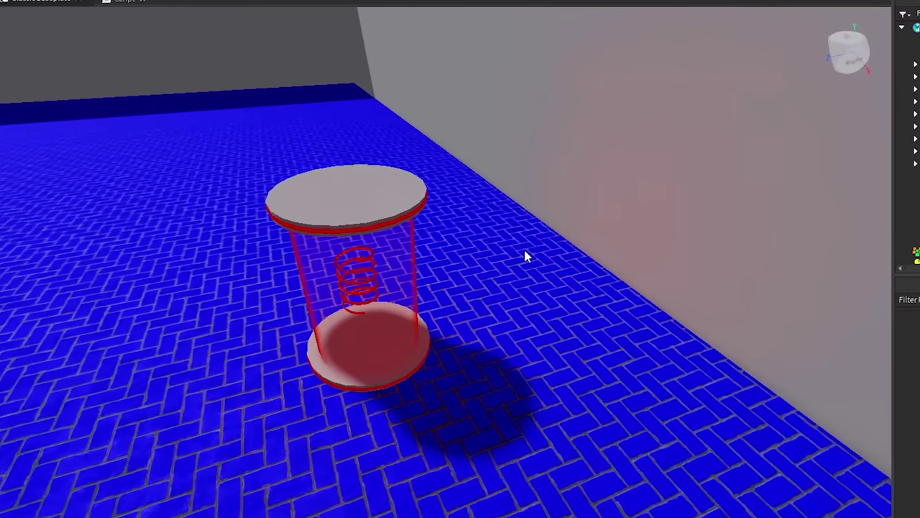
Step: Place a Gravity Coil Giver beside the red coil giver and put the Super Coil tool into the StarterPack
left_click(419, 252)
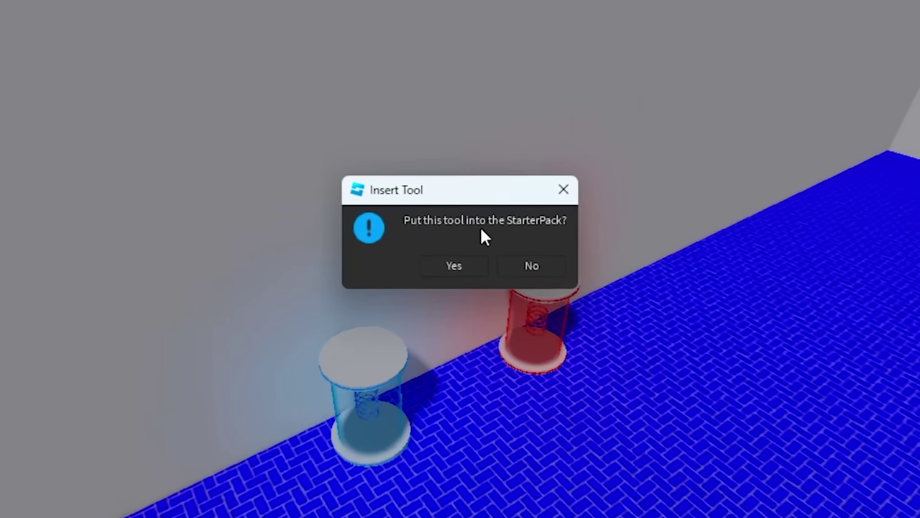
left_click(452, 265)
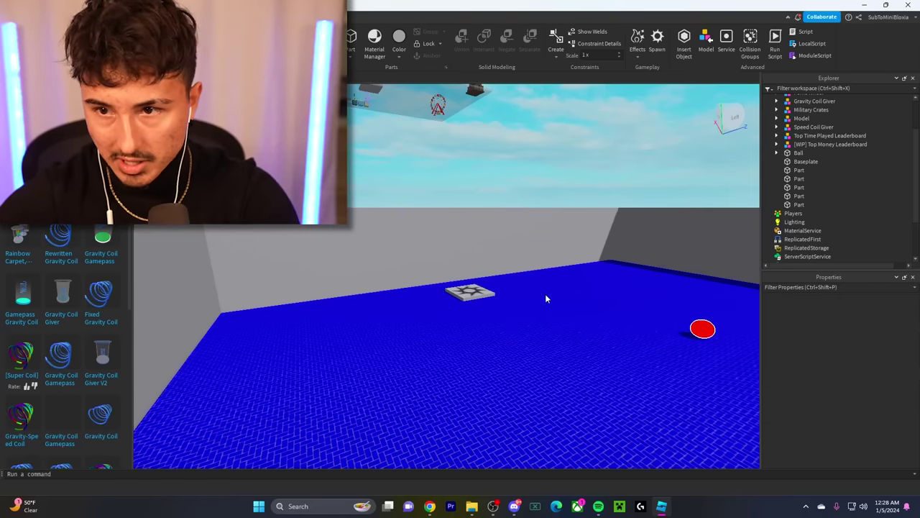
Step: Insert the Regeneration Coil Giver and line it up beside the blue coil giver along the arena wall
mouse_move(34, 387)
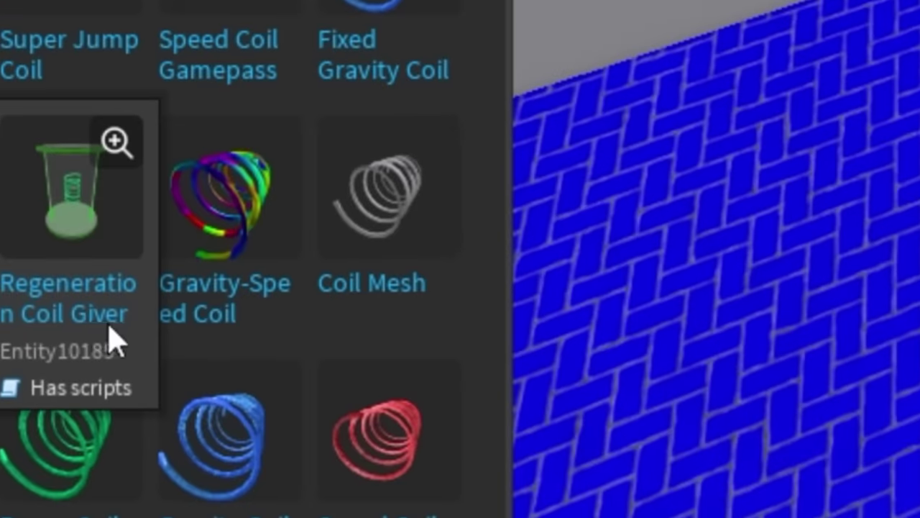
left_click(68, 286)
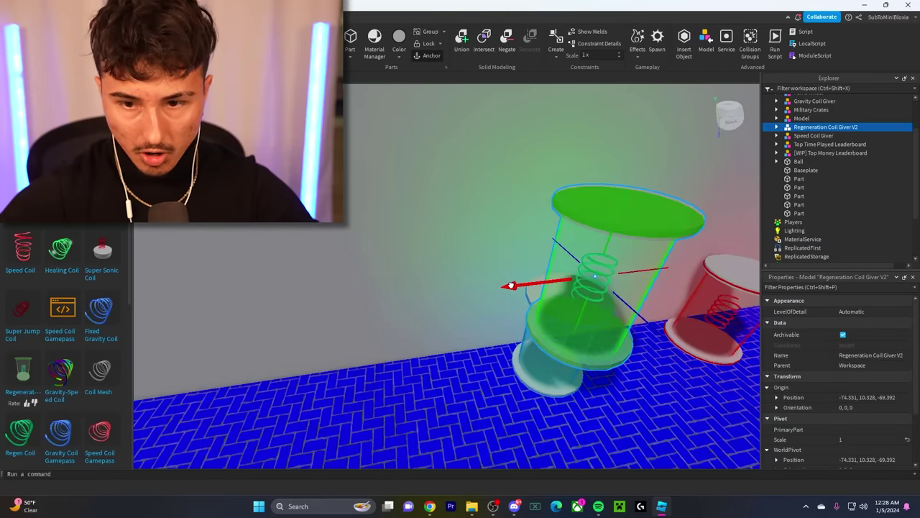
right_click_drag(461, 313, 223, 251)
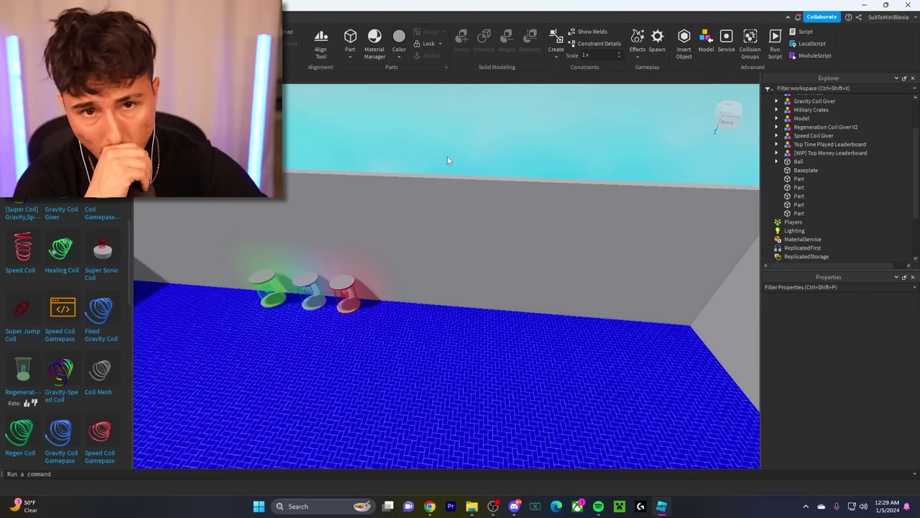
right_click_drag(447, 160, 433, 166)
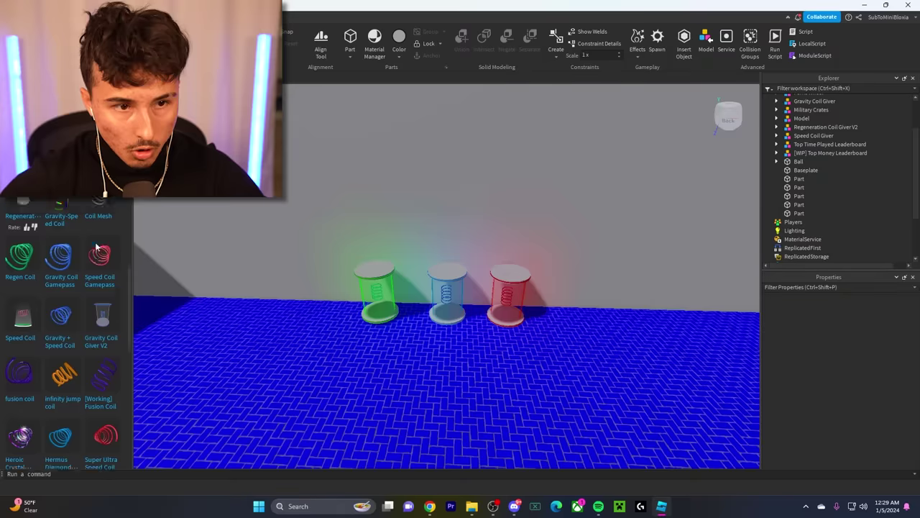
Step: Insert the Lazer Gun Giver and set it on the arena floor beside the red coil giver
scroll(94, 247, "up", 3)
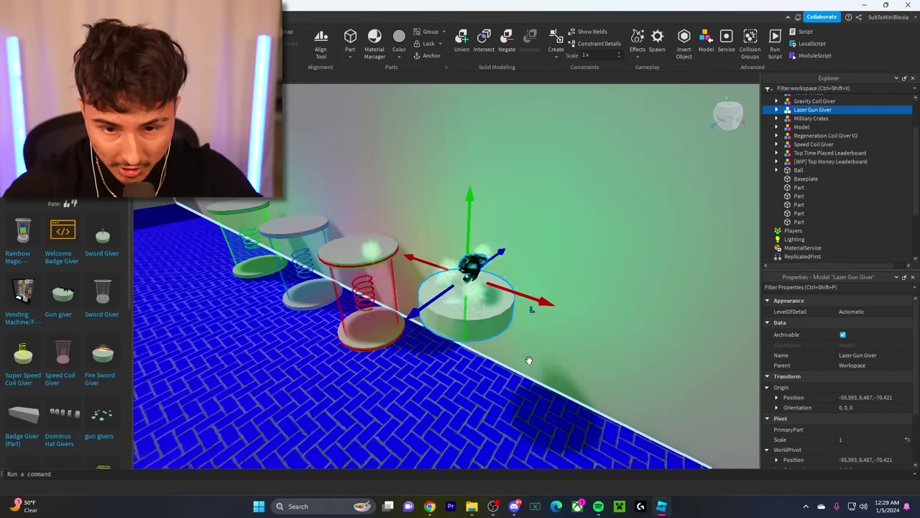
right_click_drag(528, 360, 480, 371)
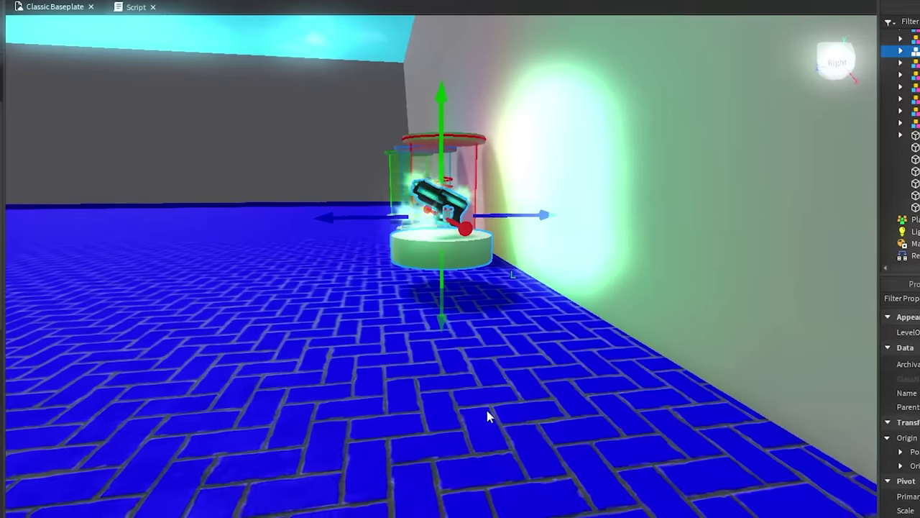
right_click_drag(487, 417, 428, 336)
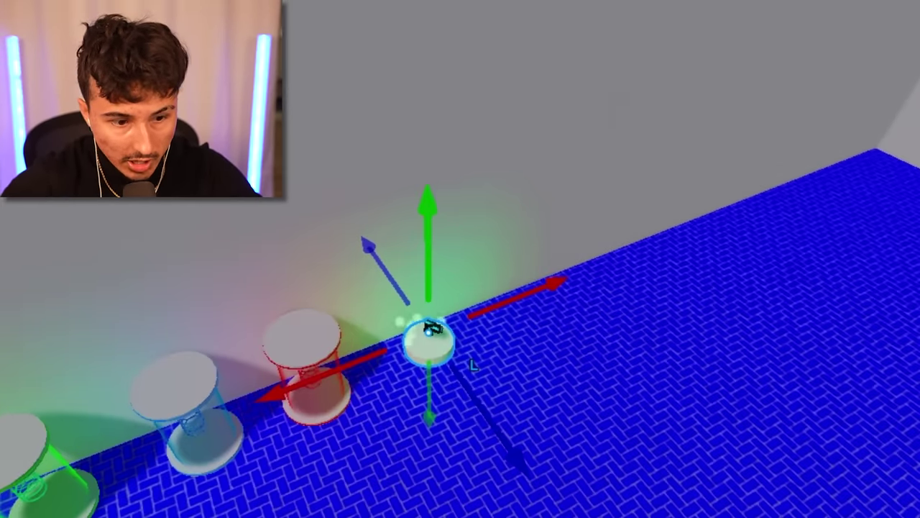
Step: Insert the Fire Sword Giver and lower it from the wall top to the floor beside the laser gun giver
key("f")
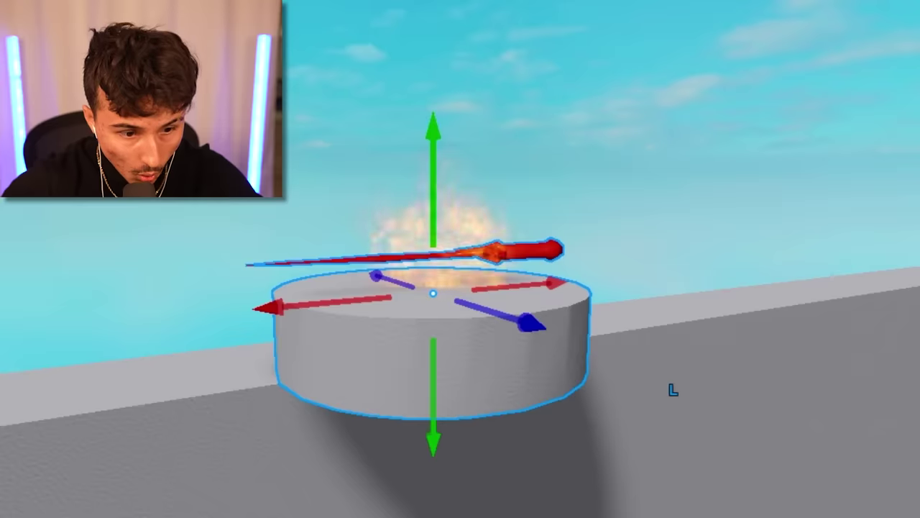
scroll(672, 389, "down", 3)
right_click_drag(460, 273, 405, 173)
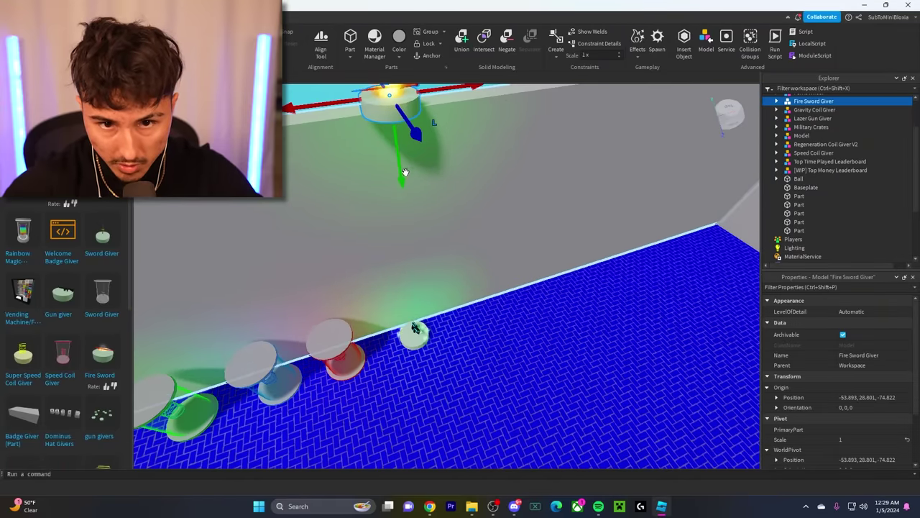
right_click_drag(442, 316, 443, 312)
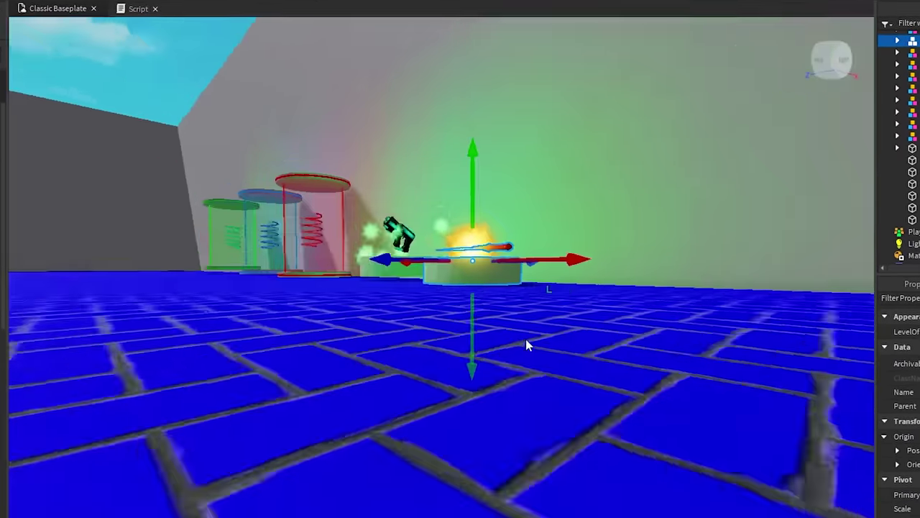
Step: Add a narrow block part outside the arena and stretch it lengthwise past the arena as a long walkway leading from the lobby slab
right_click_drag(526, 338, 411, 284)
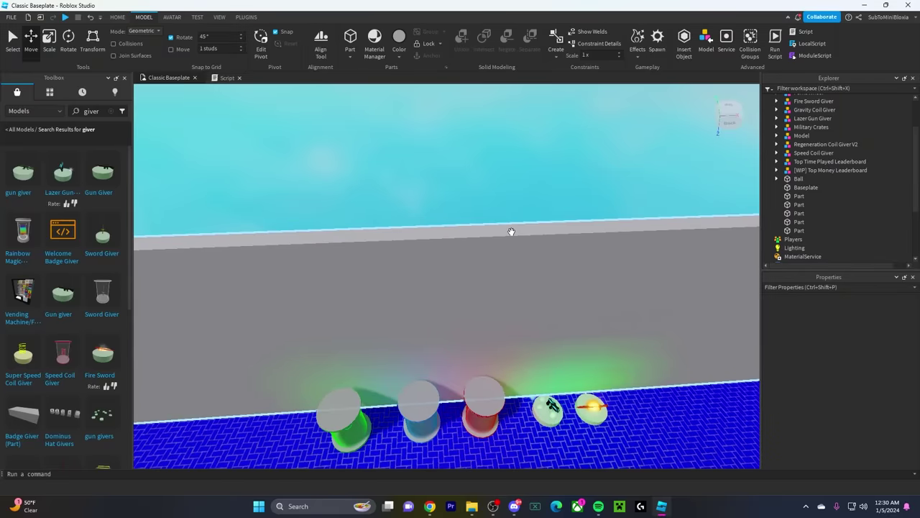
right_click_drag(511, 230, 585, 258)
scroll(534, 294, "down", 10)
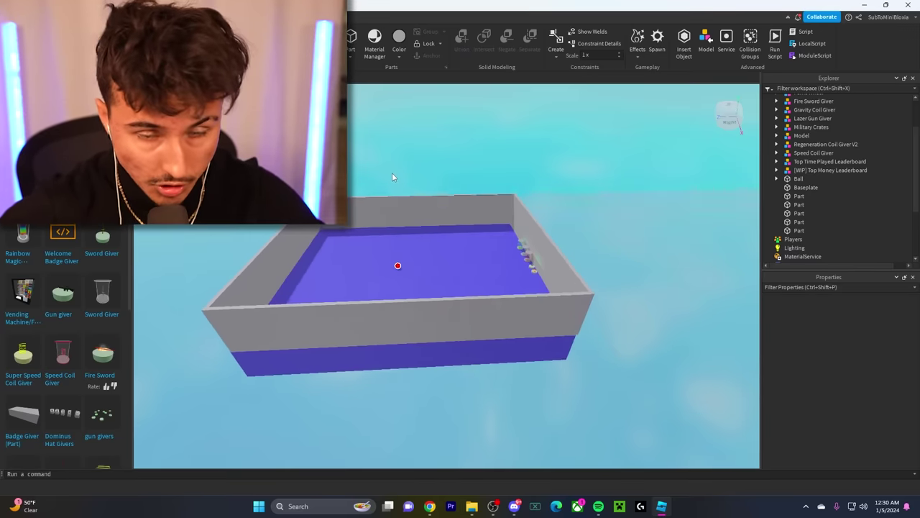
right_click_drag(392, 177, 384, 179)
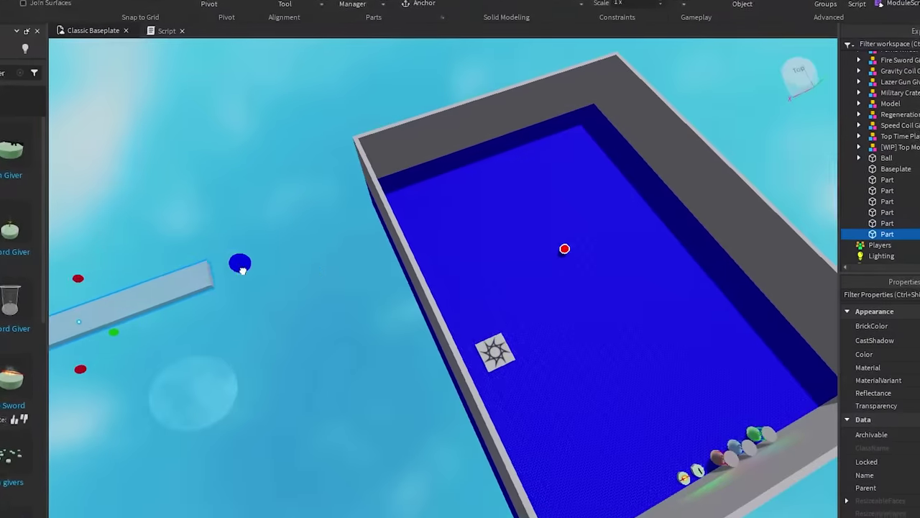
left_click_drag(240, 261, 694, 248)
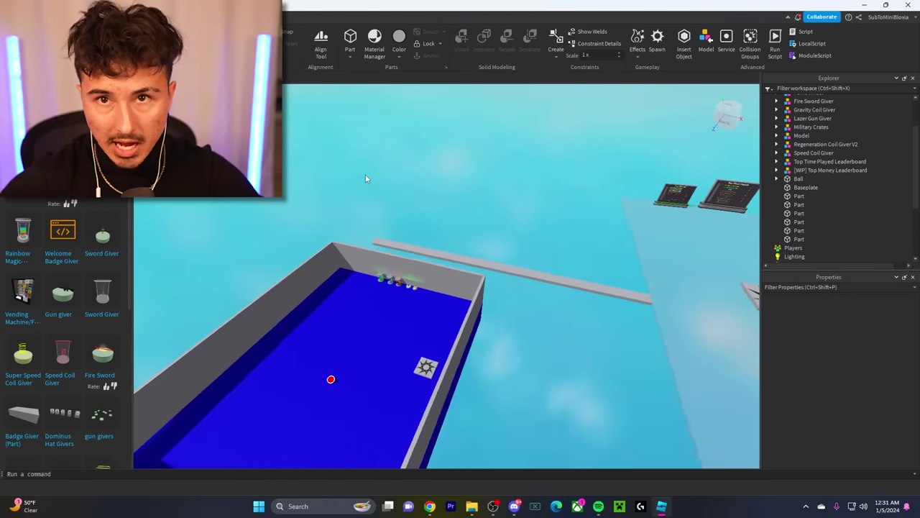
Step: Load an R6 character of the creator's avatar by username onto the lobby side and close the Load Character dialog
key("s")
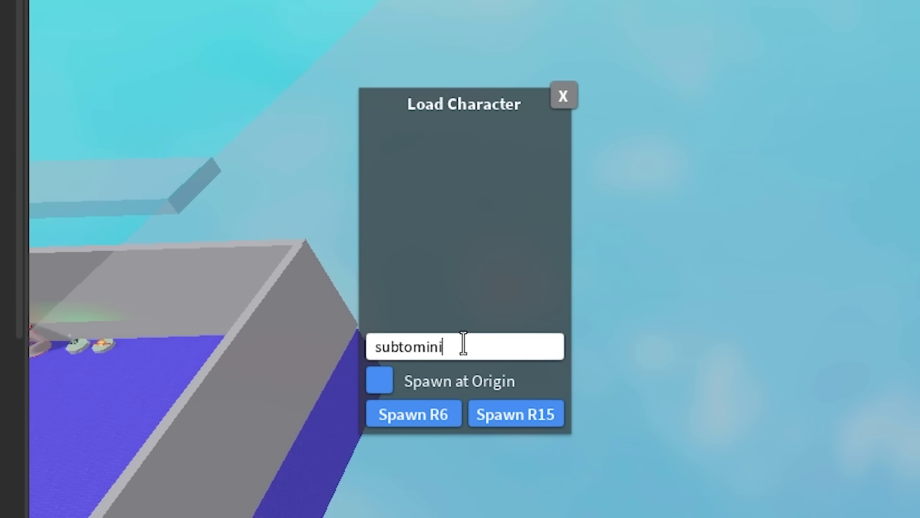
type("a")
left_click(458, 420)
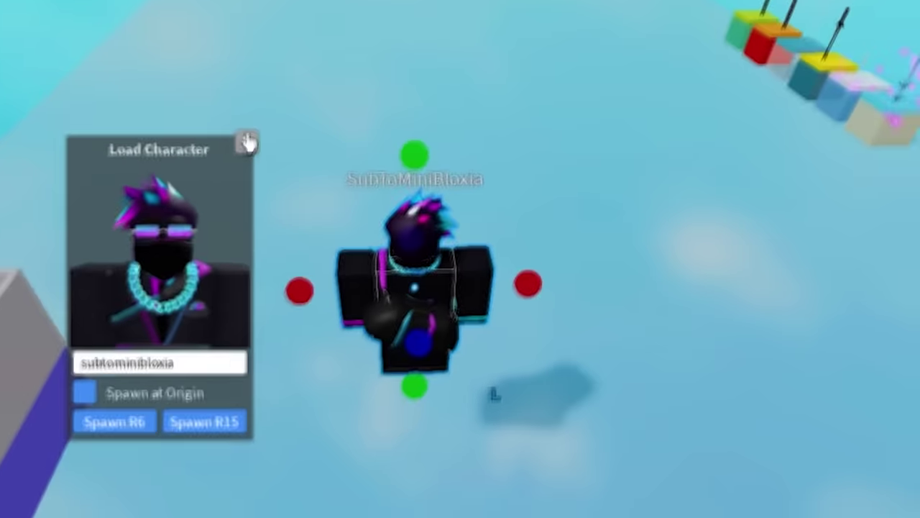
left_click(563, 96)
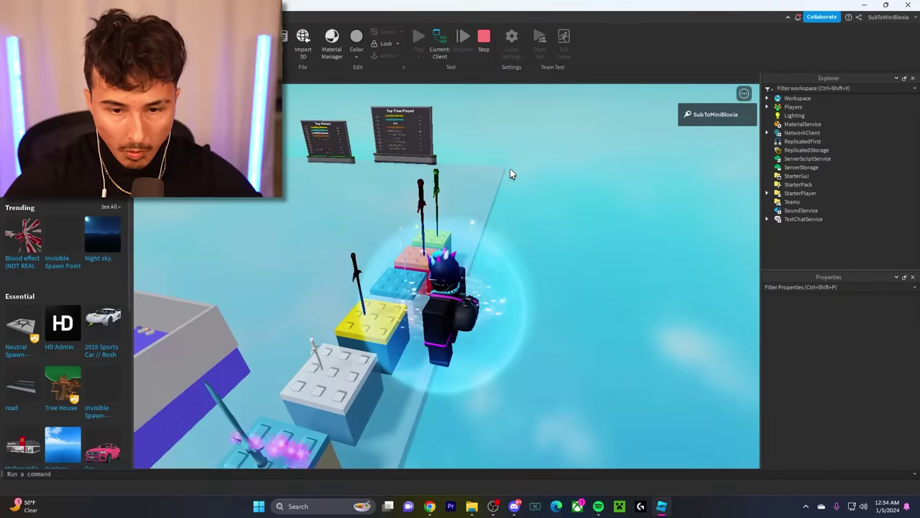
Step: Playtest the game, checking the sword pedestals, the walkway above the arena, and the arena floor with its red ball and givers
right_click_drag(511, 171, 481, 165)
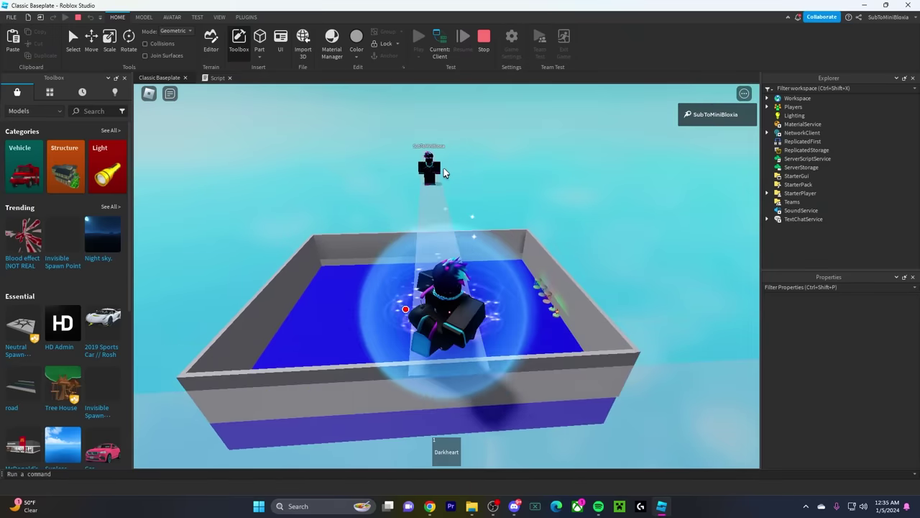
scroll(467, 161, "up", 5)
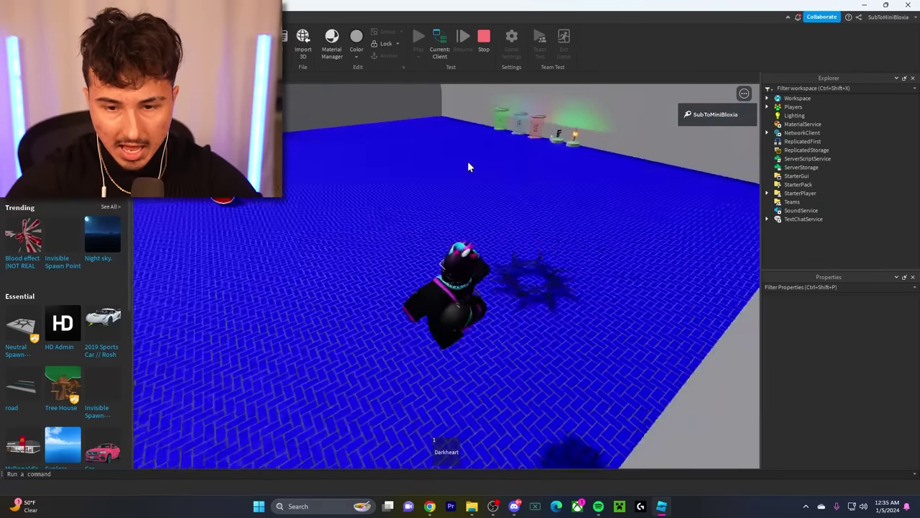
right_click_drag(467, 167, 487, 247)
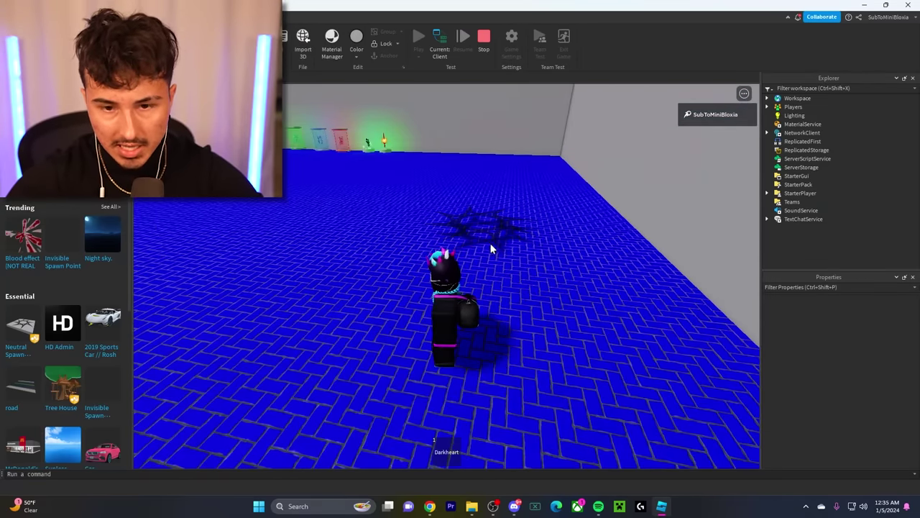
right_click_drag(521, 204, 393, 179)
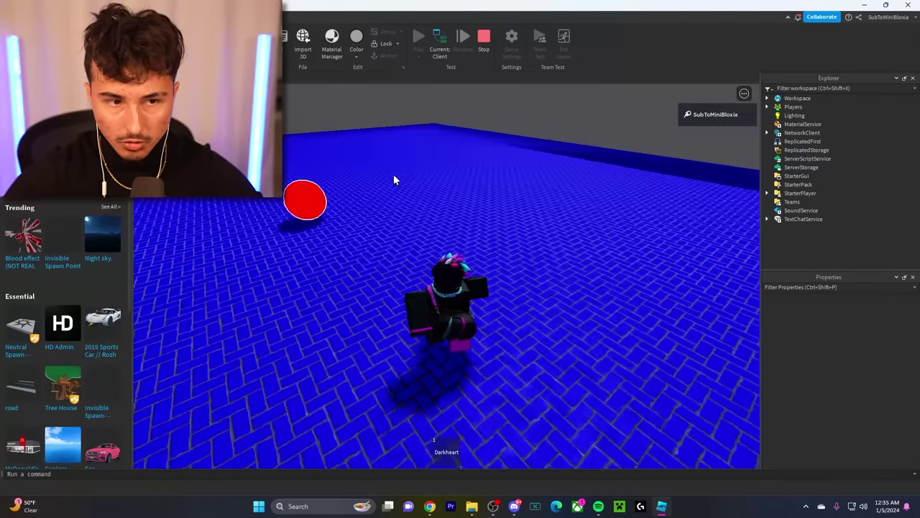